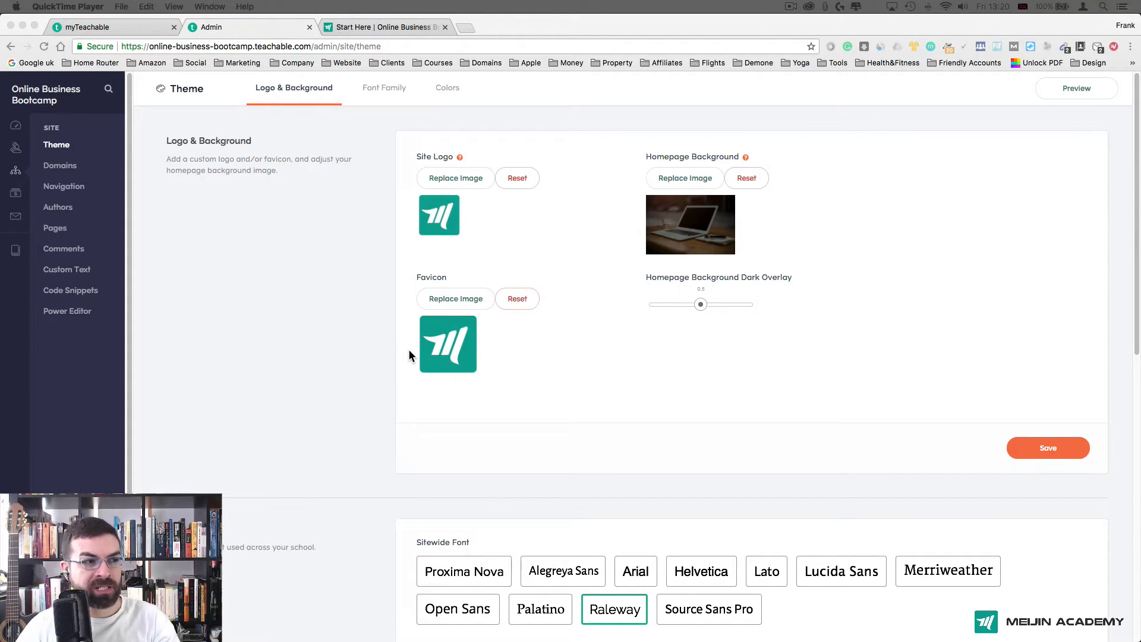
Bring Chrome forward and open the empty Courses list in the Teachable admin.
left_click(15, 257)
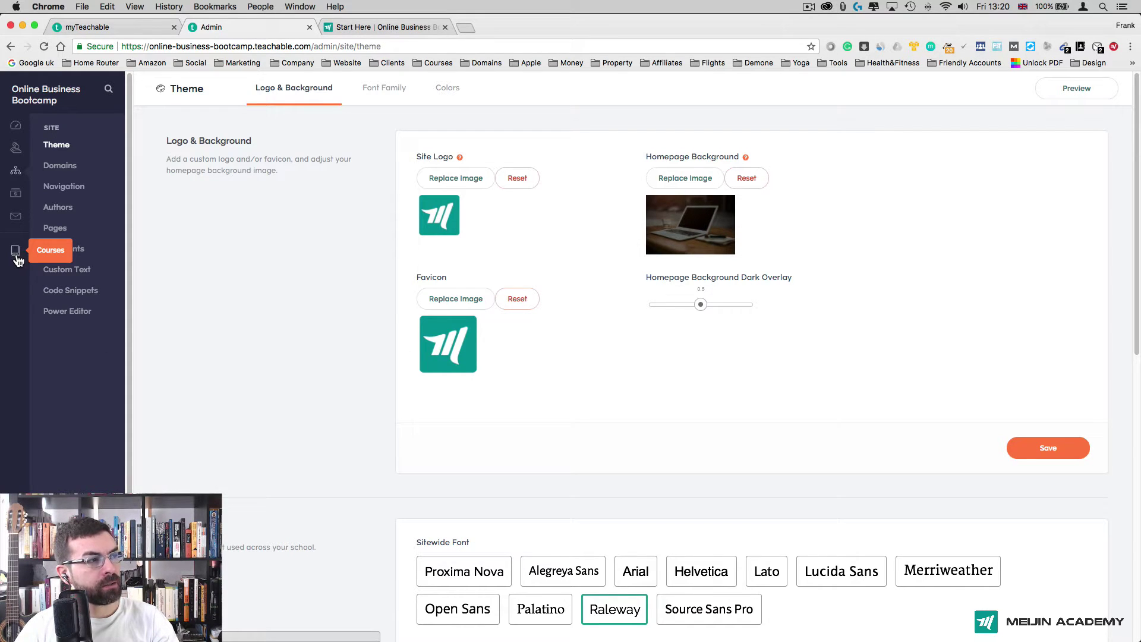
left_click(16, 259)
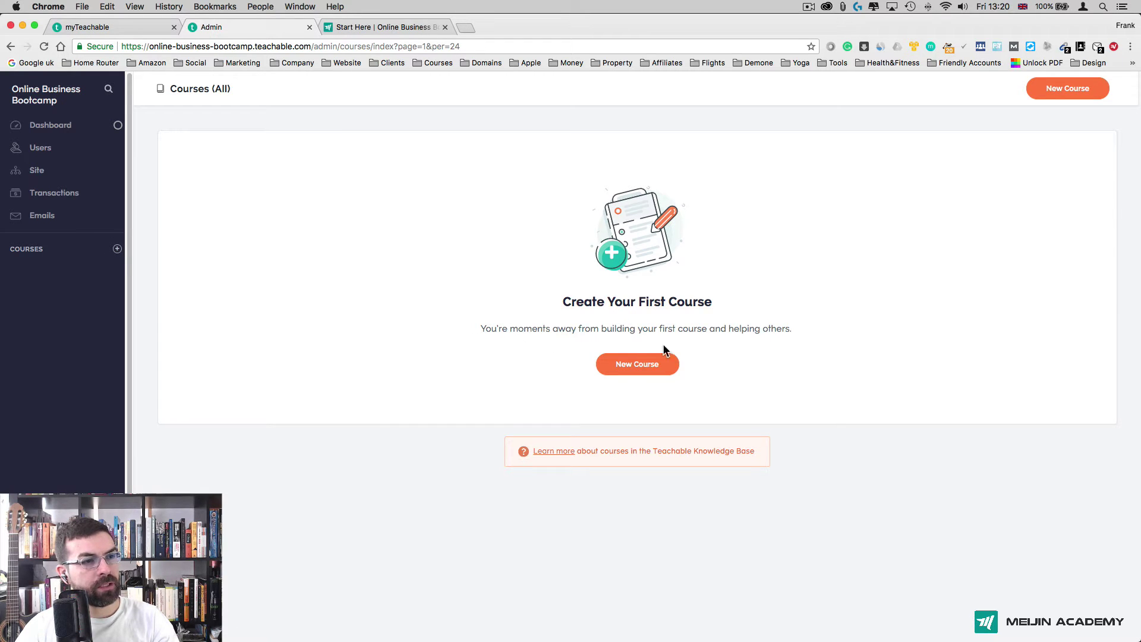
Start a new course named 'How to Create Professional Membership Site That Sells', copied from the notes.
left_click(646, 367)
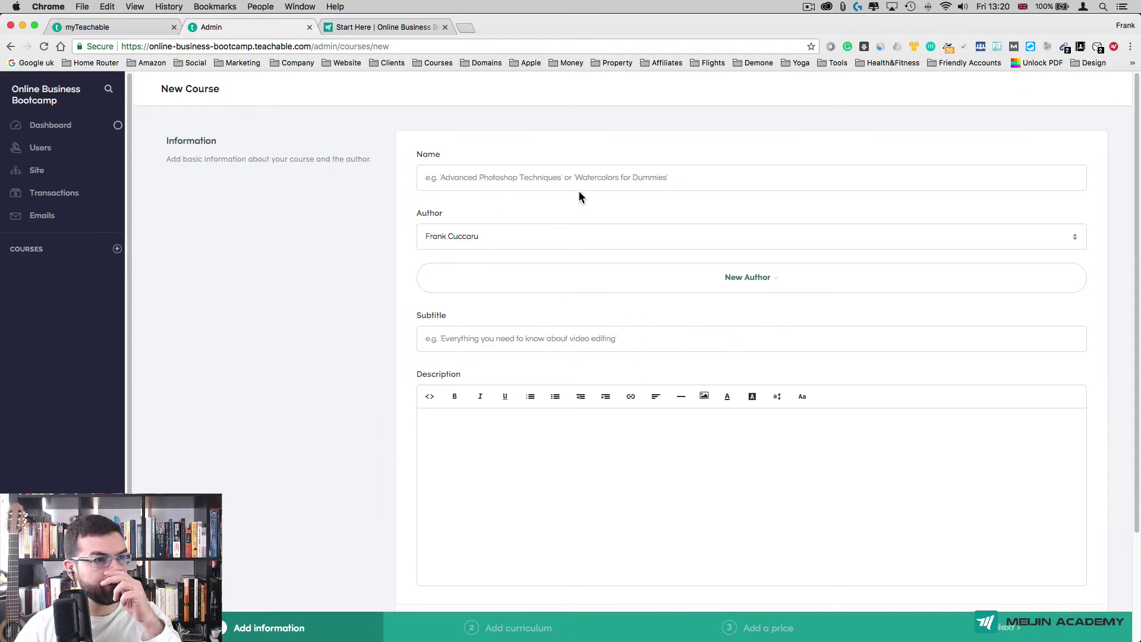
key("ctrl+Up")
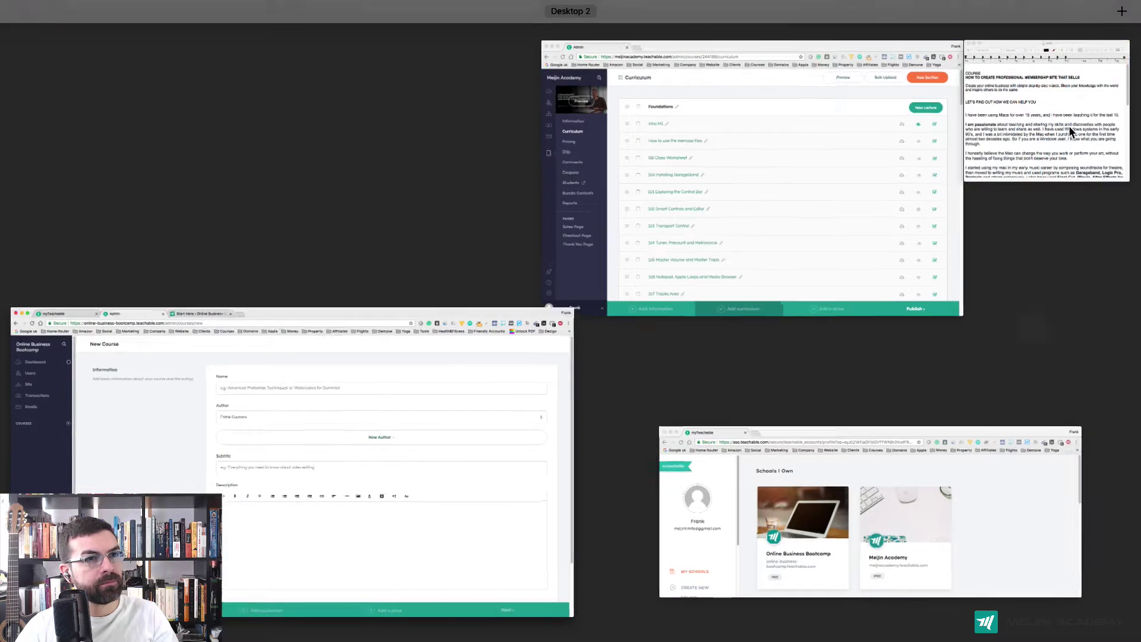
left_click(1068, 126)
left_click_drag(1004, 94, 776, 92)
key("super+c")
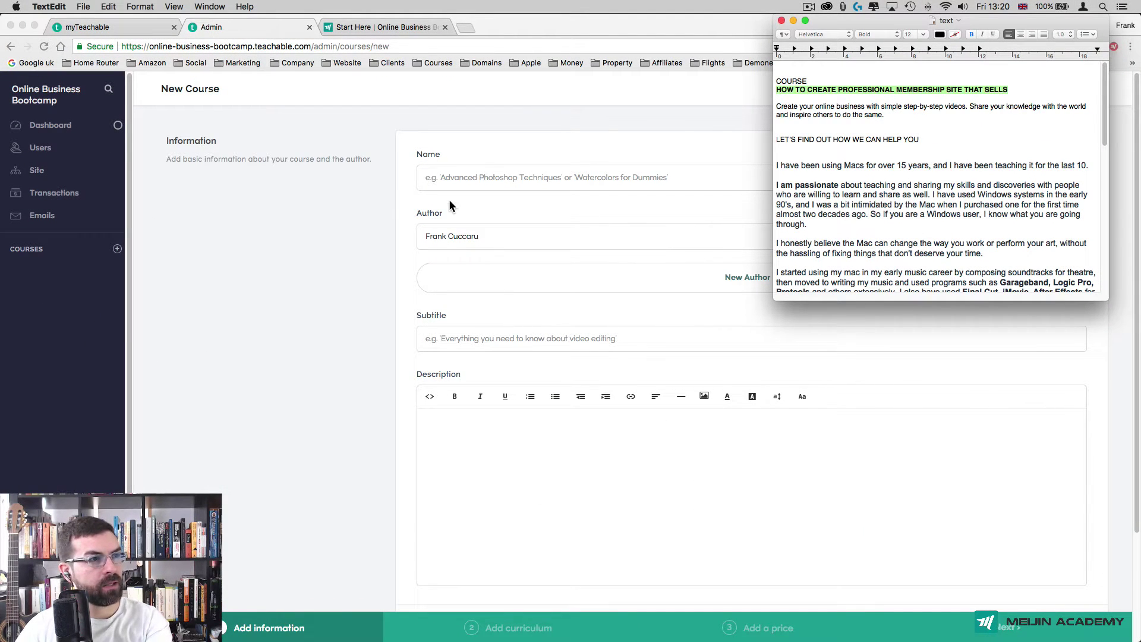
left_click(469, 177)
key("super+v")
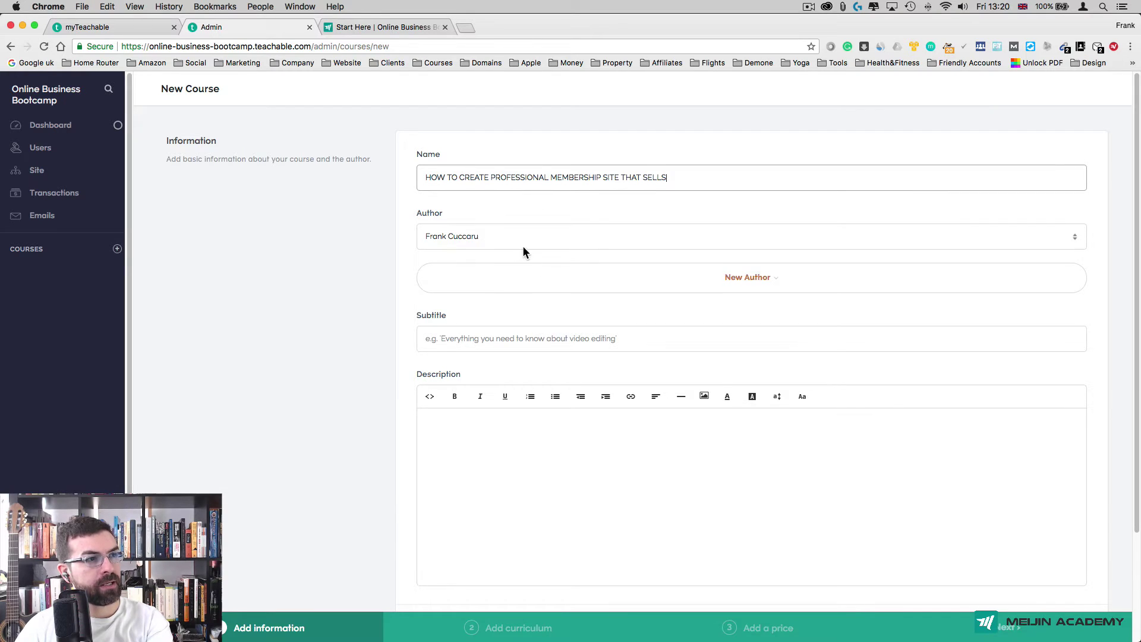
Keep the existing author assigned to the new course.
left_click(514, 283)
left_click(535, 239)
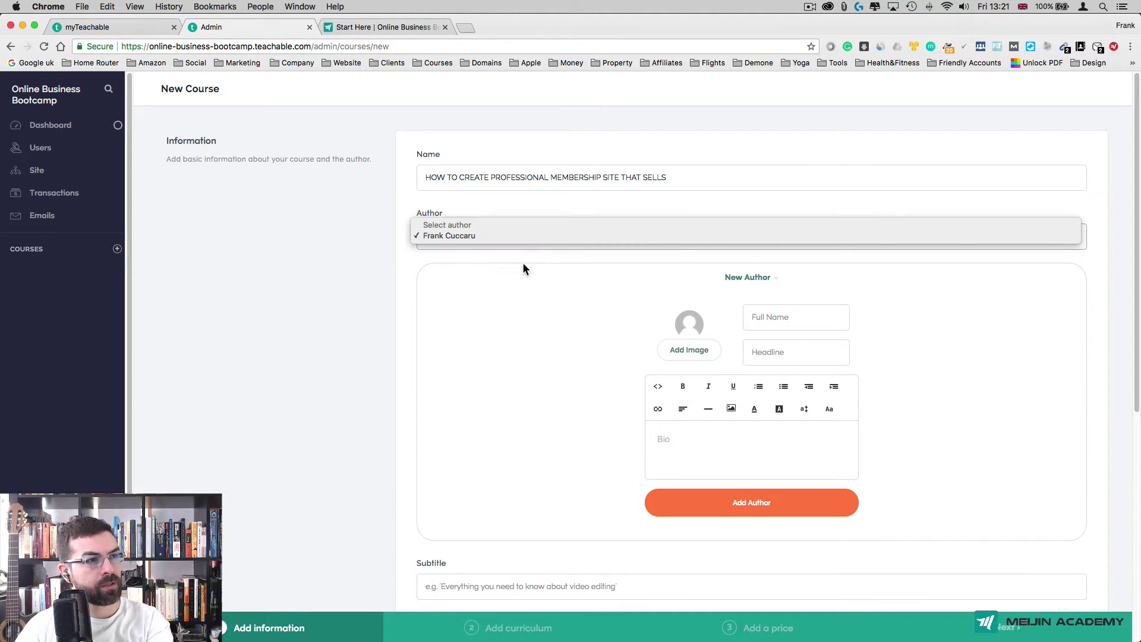
left_click(375, 280)
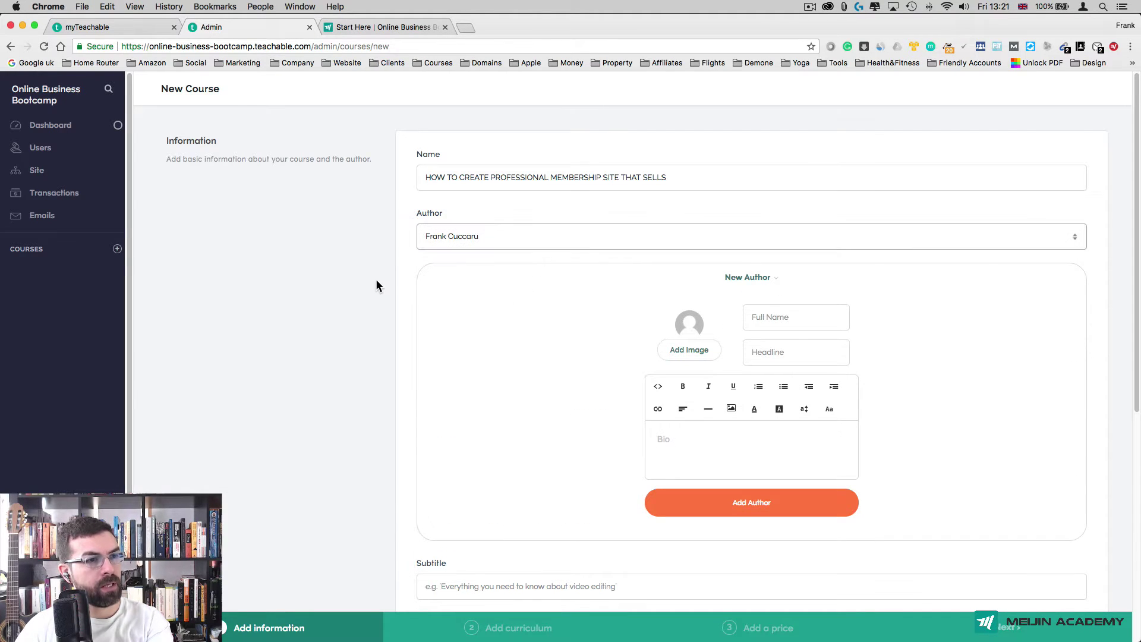
left_click(1084, 237)
left_click(1071, 370)
scroll(1058, 380, "down", 6)
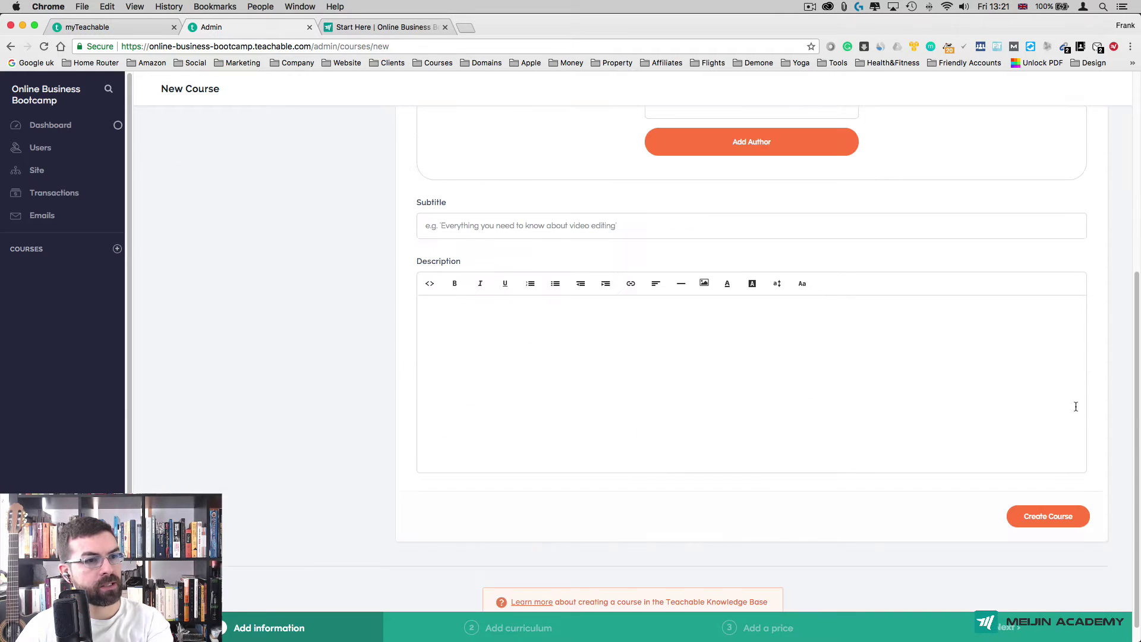
Copy the one-sentence course summary from the notes into the Subtitle field.
left_click(482, 230)
key("ctrl+Up")
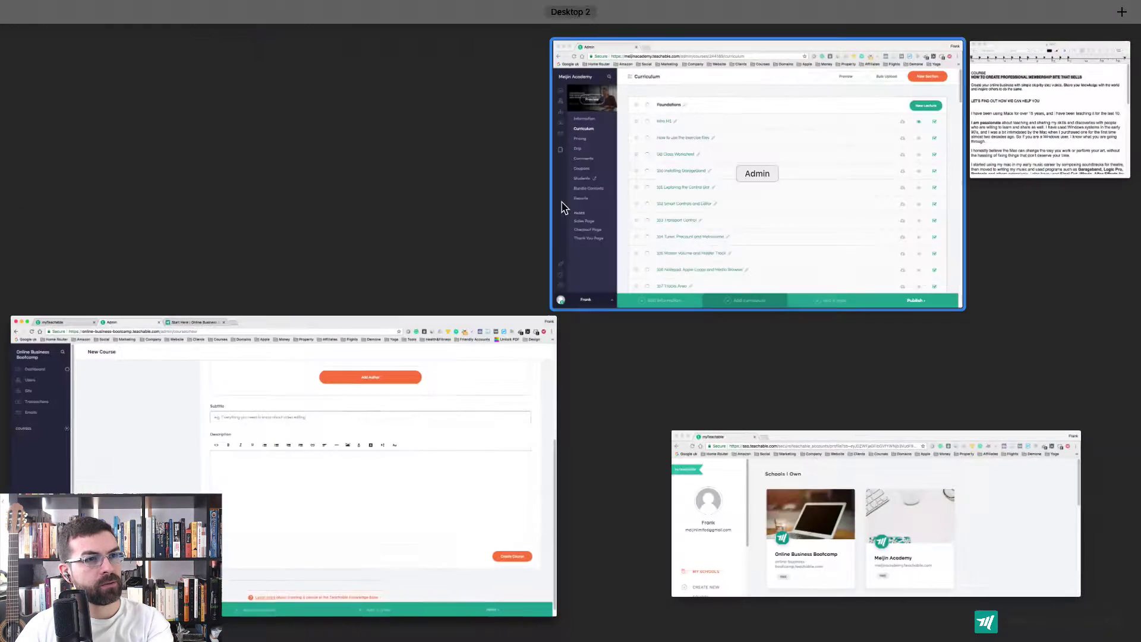
left_click(1032, 119)
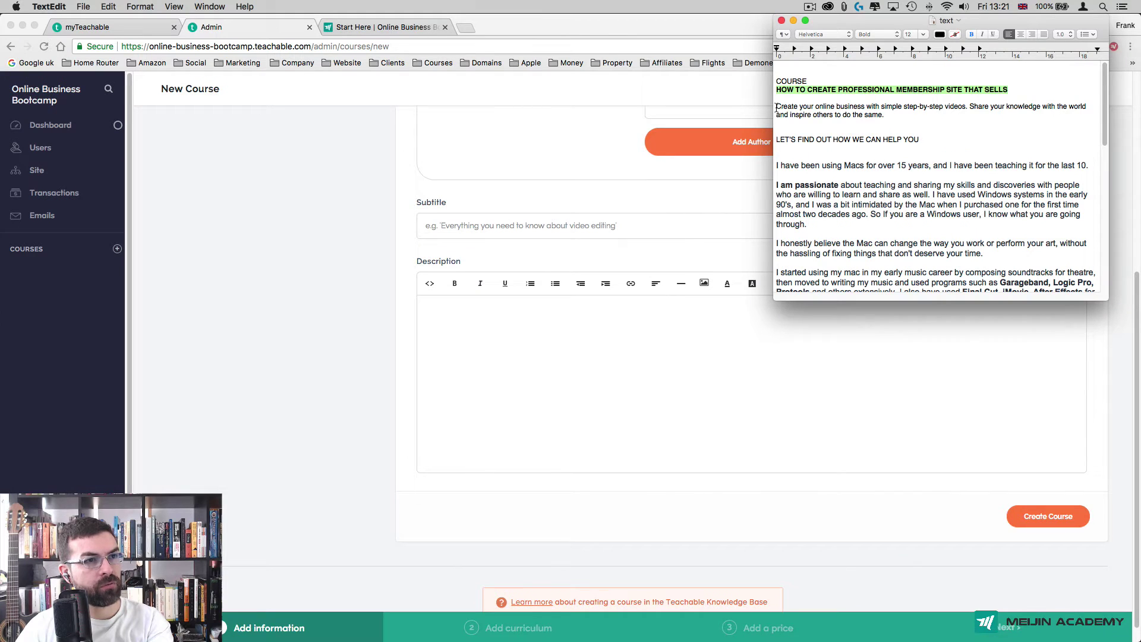
left_click_drag(776, 107, 913, 115)
key("super+c")
left_click(457, 237)
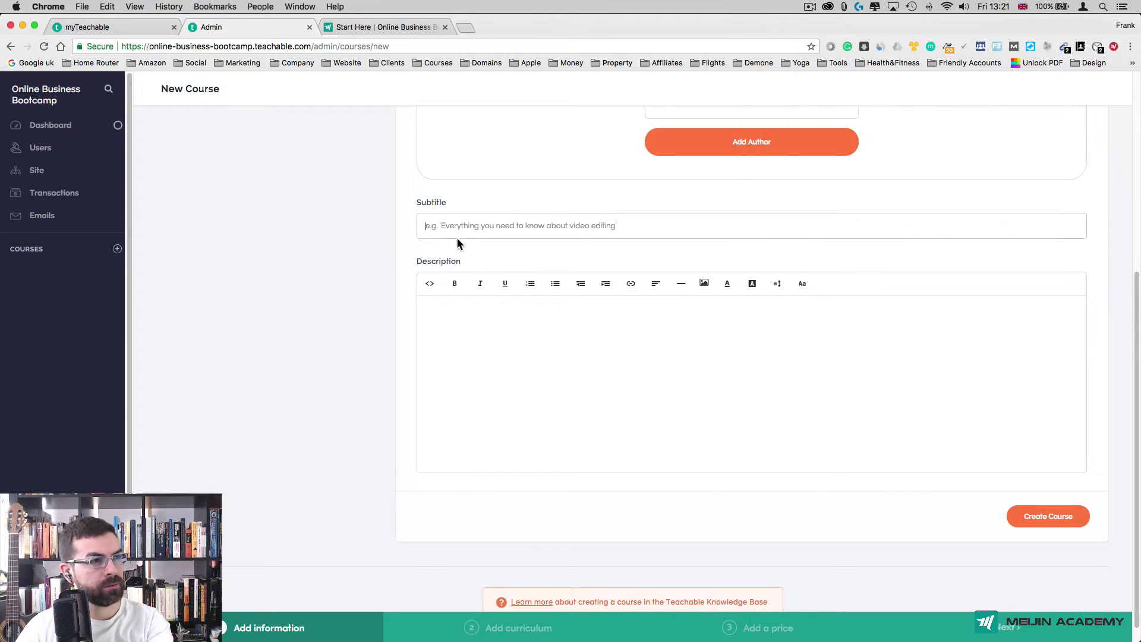
key("super+v")
Paste the about text from the notes into the course Description.
key("ctrl+Up")
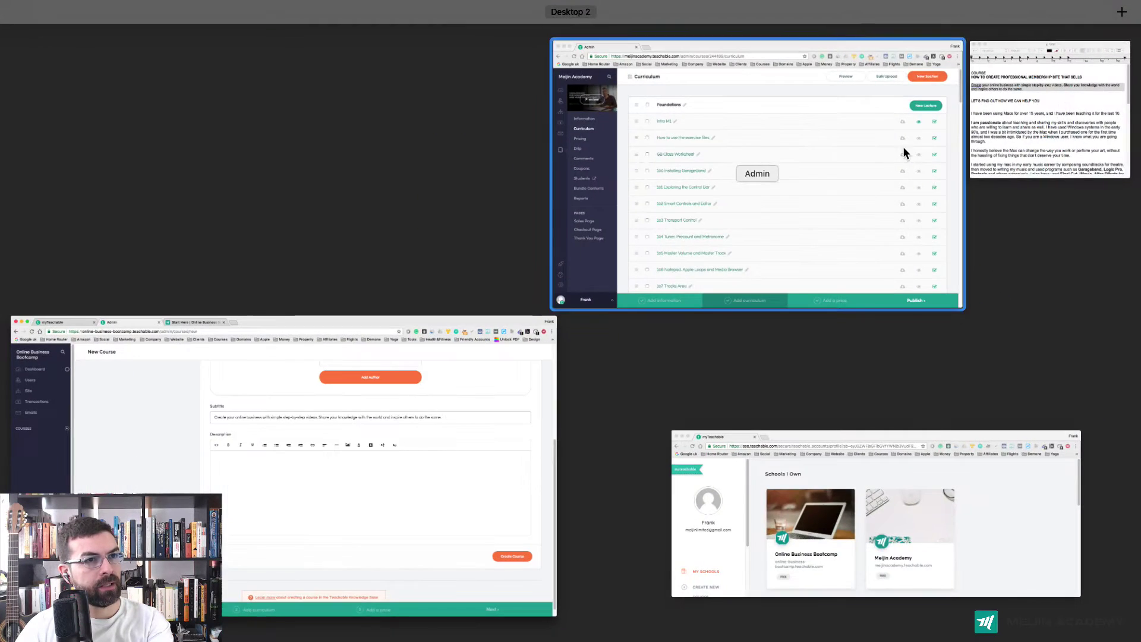
left_click(999, 118)
left_click(784, 153)
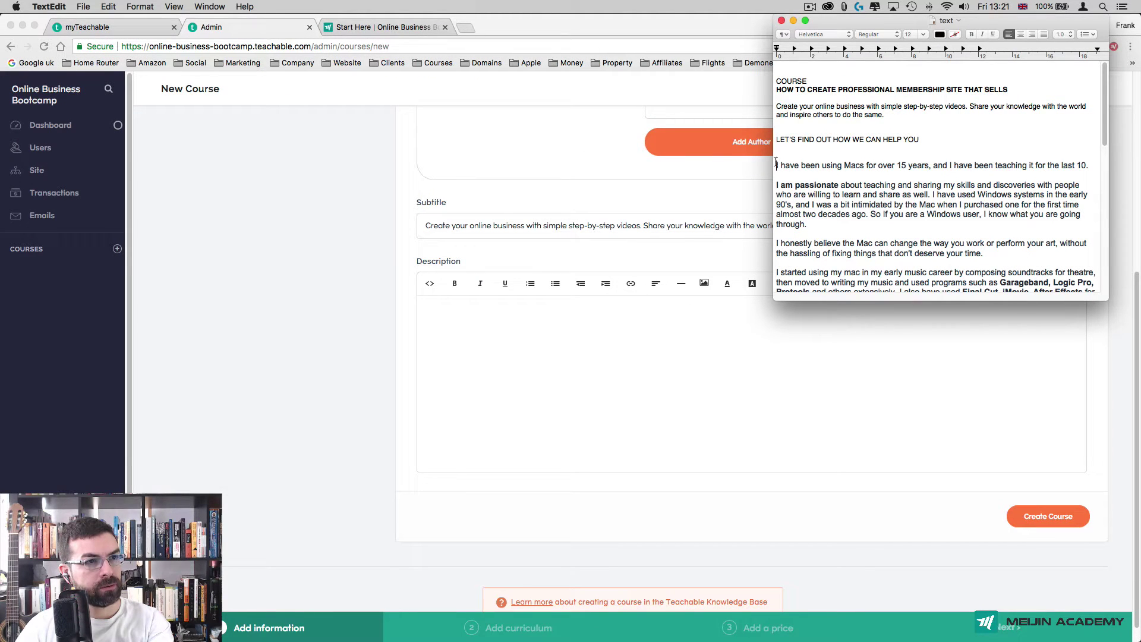
left_click_drag(775, 139, 931, 335)
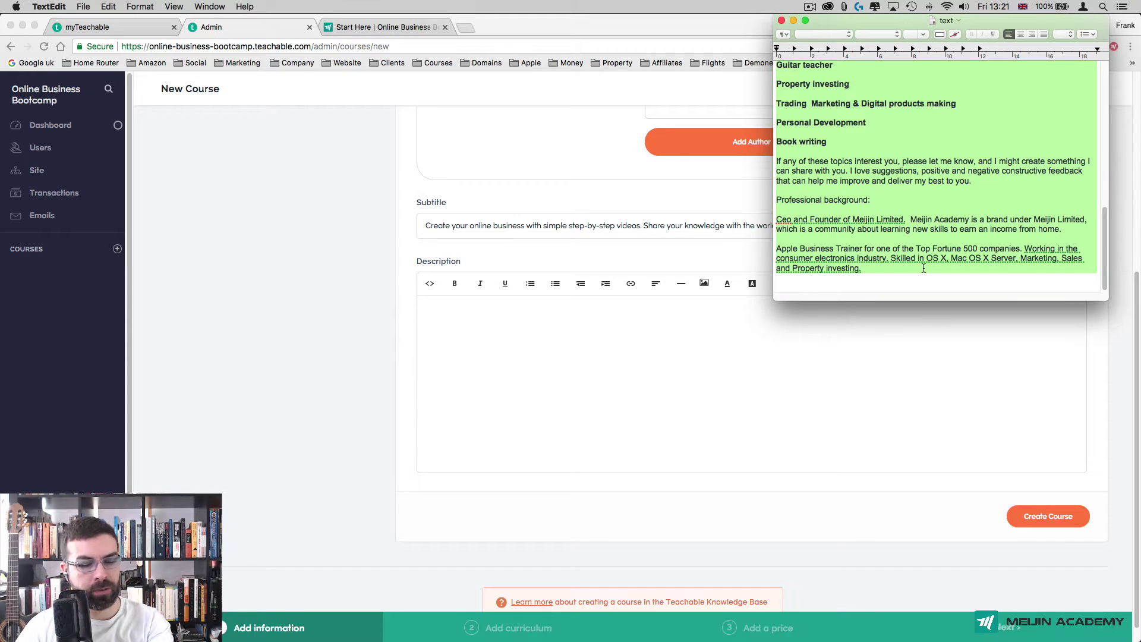
left_click(519, 404)
key("super+v")
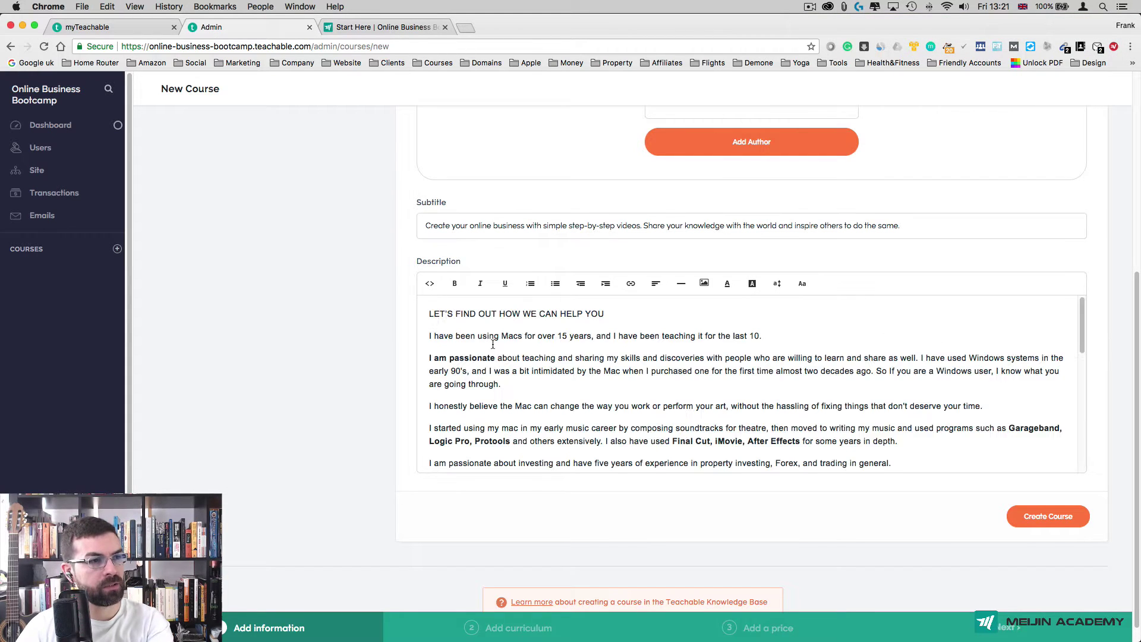
scroll(550, 354, "up", 10)
scroll(428, 400, "down", 10)
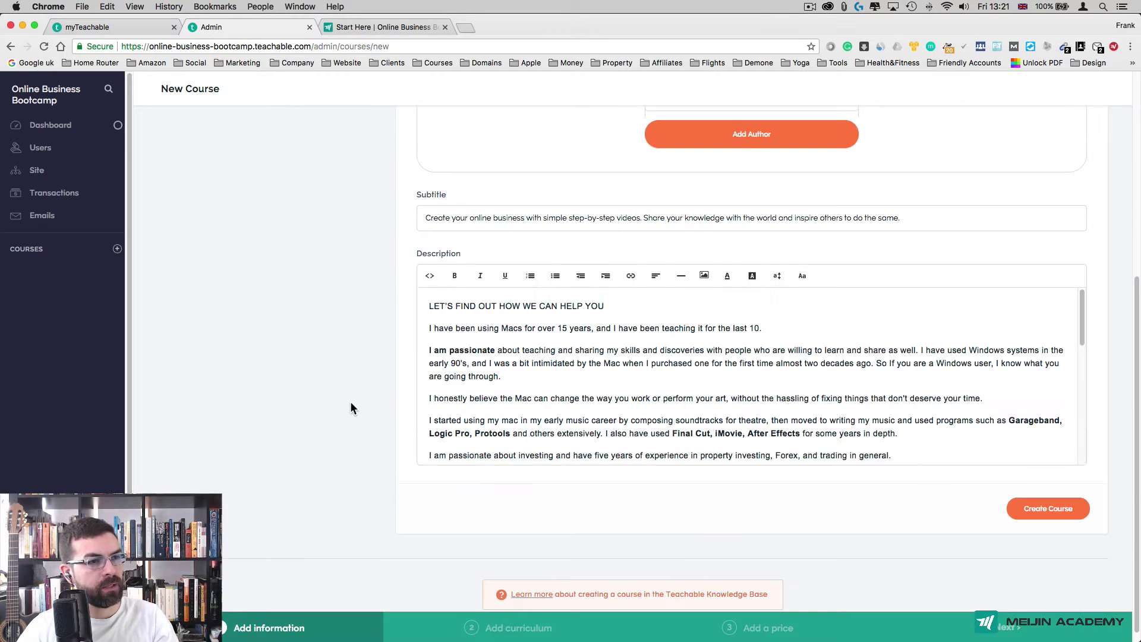
scroll(530, 364, "down", 5)
scroll(530, 364, "up", 2)
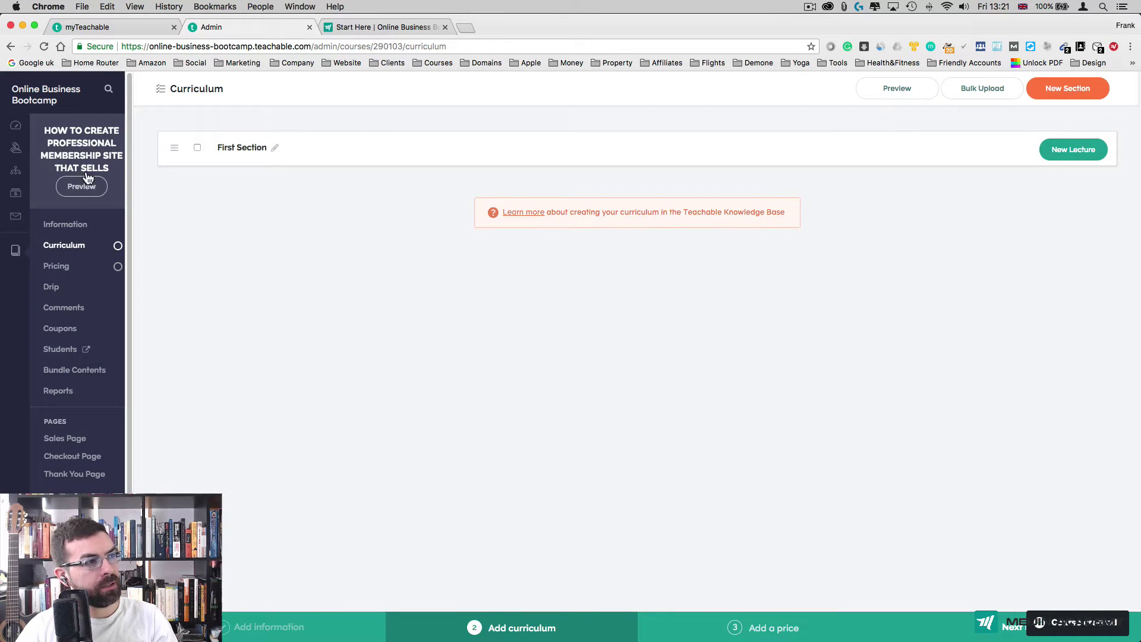
Open the new course's Information settings page.
left_click(76, 229)
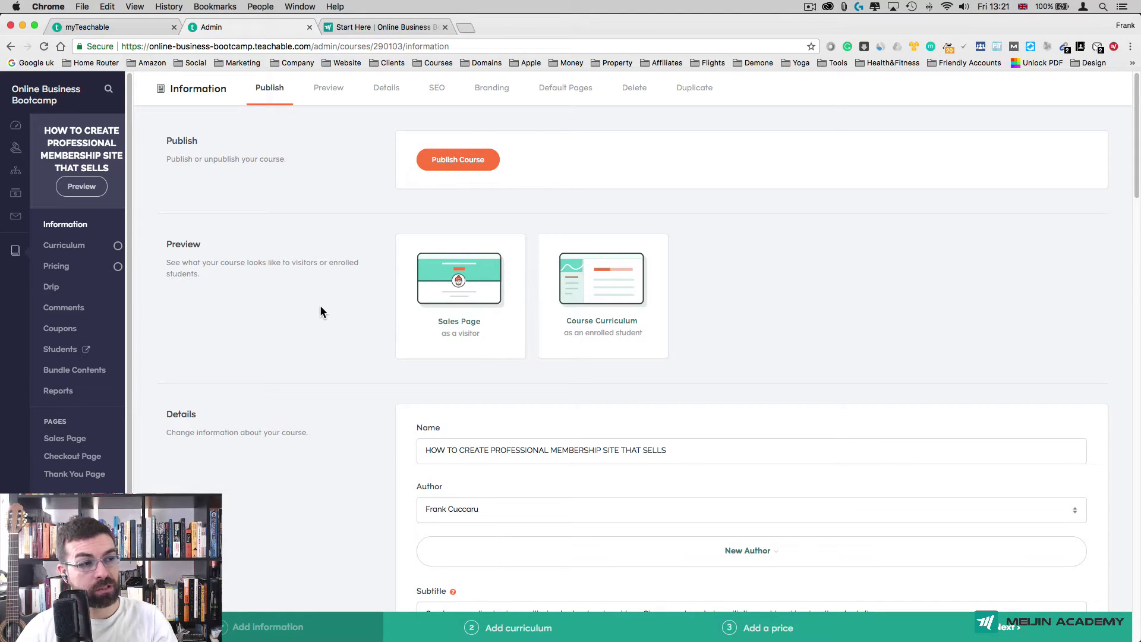
scroll(320, 309, "down", 5)
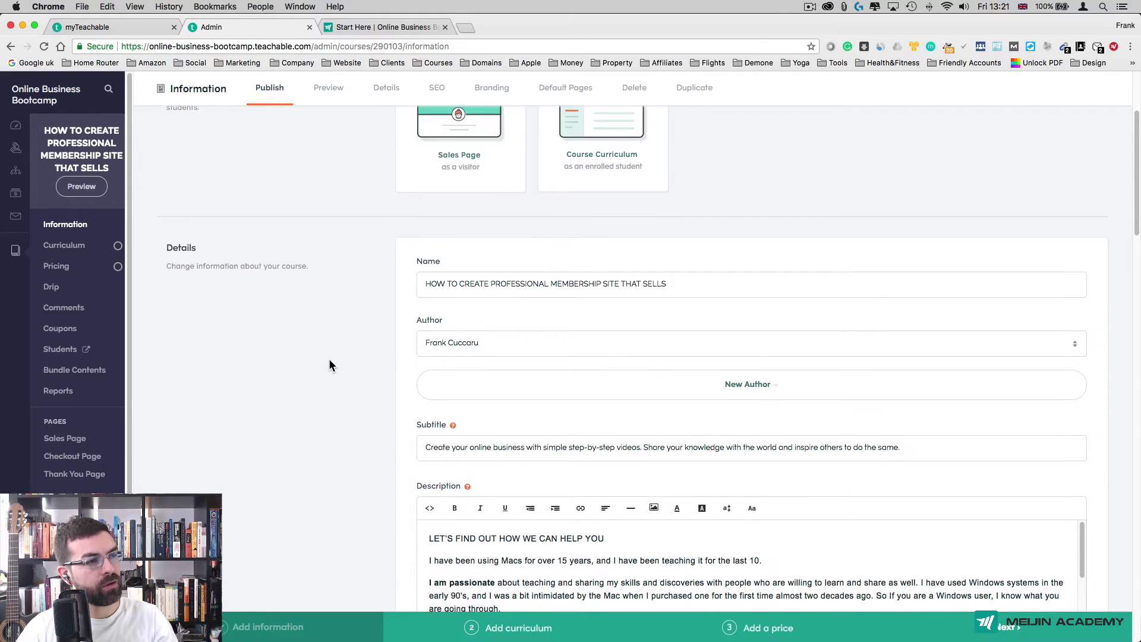
scroll(329, 363, "down", 10)
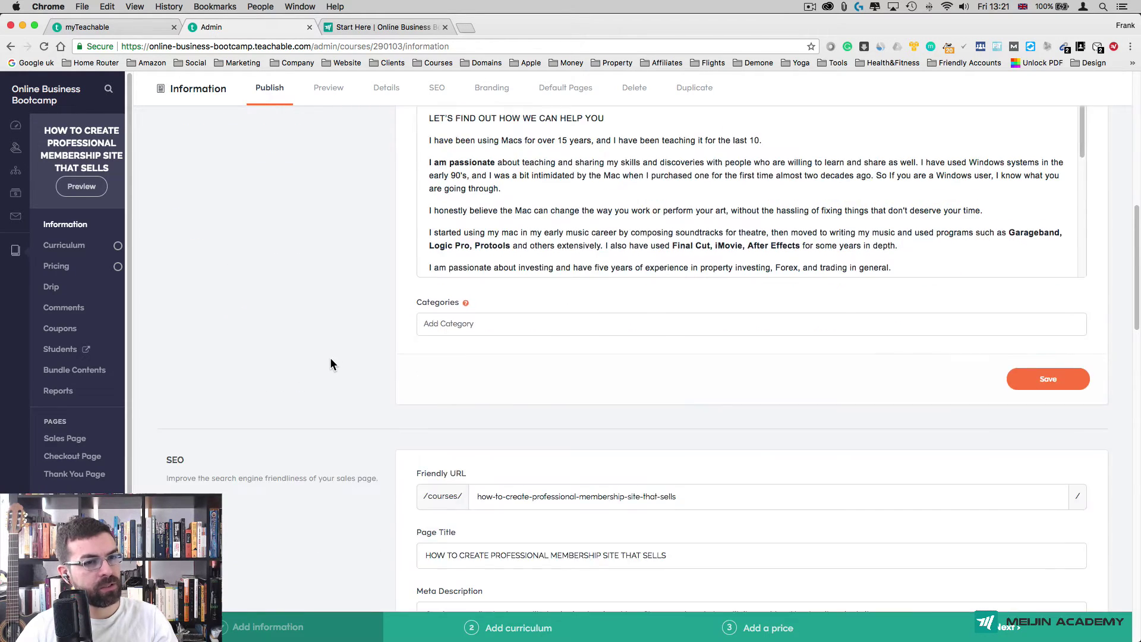
scroll(303, 333, "down", 5)
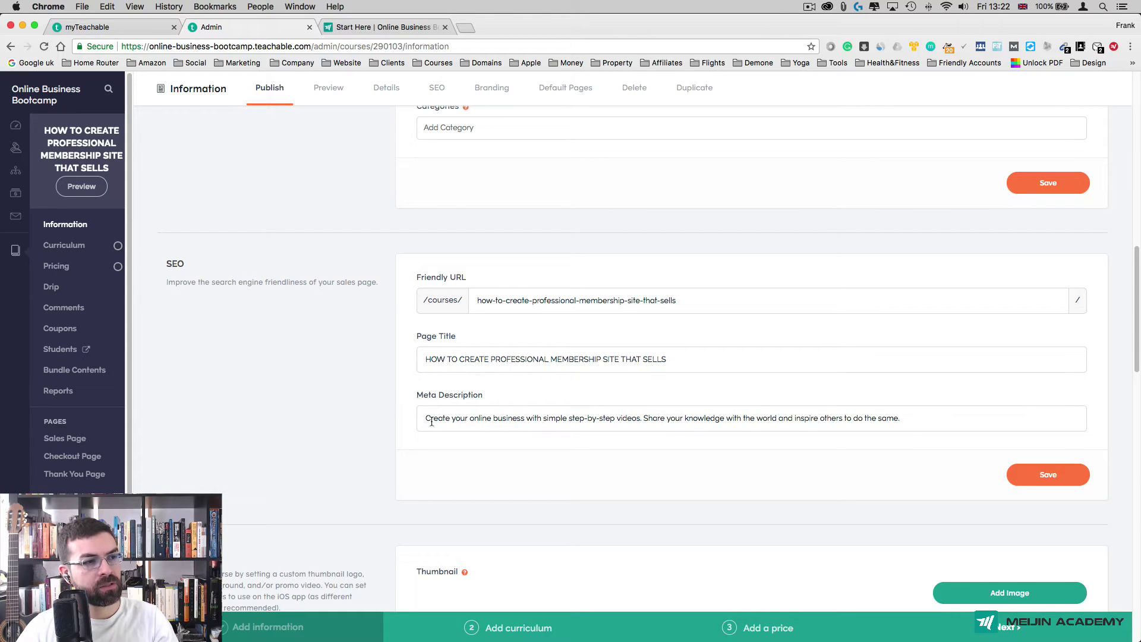
left_click(922, 414)
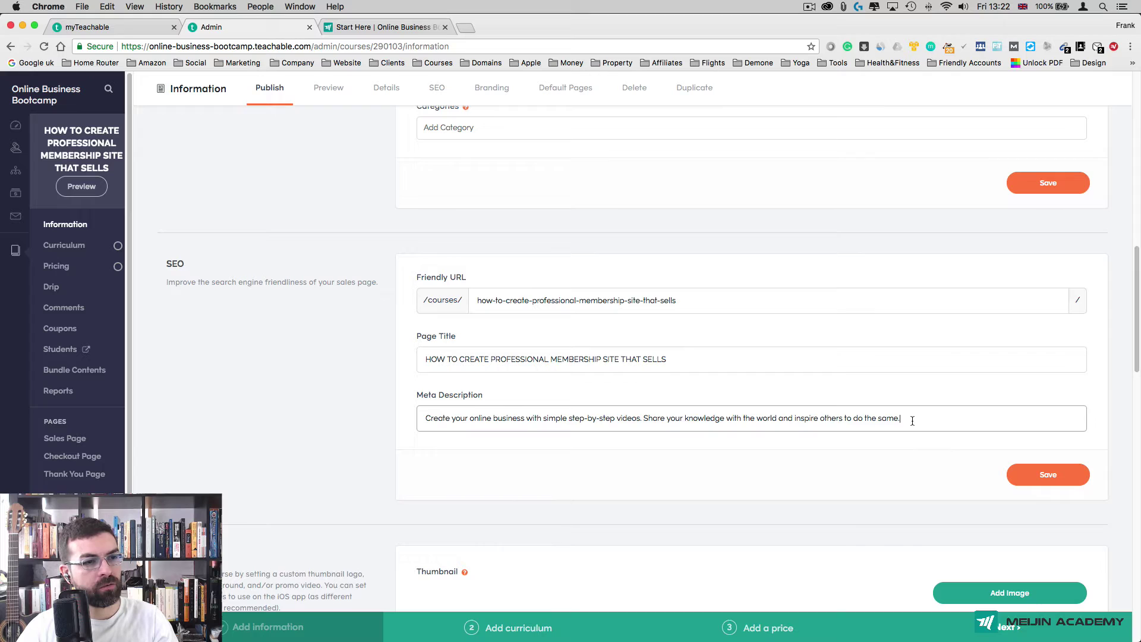
scroll(295, 391, "down", 10)
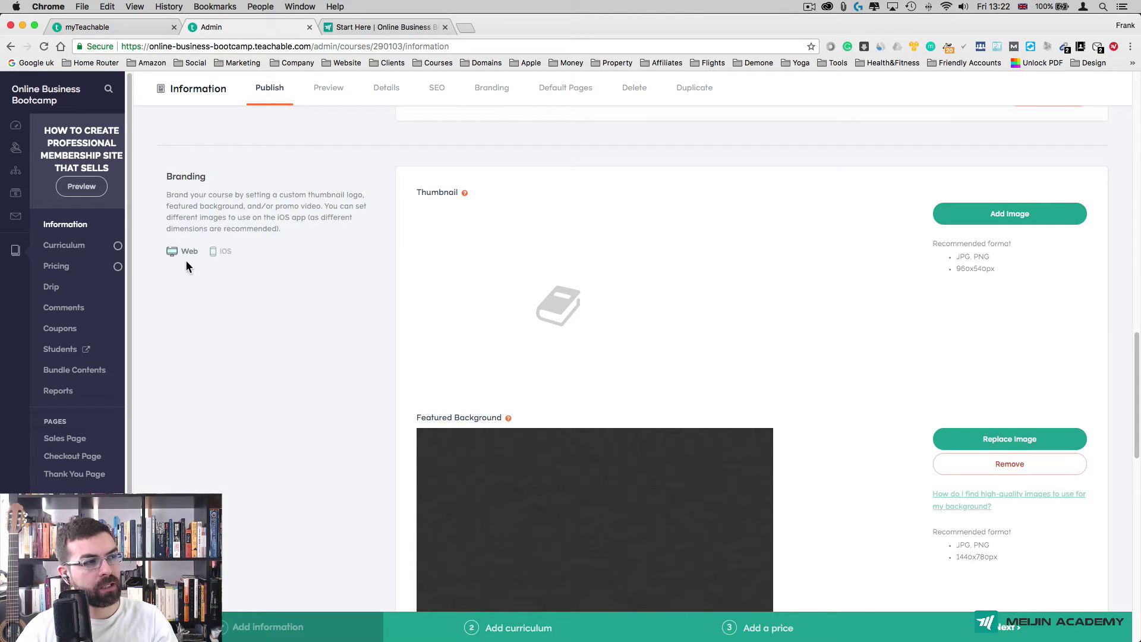
Upload hands-coffee-cup-apple.jpg from the computer as the course thumbnail.
left_click(215, 257)
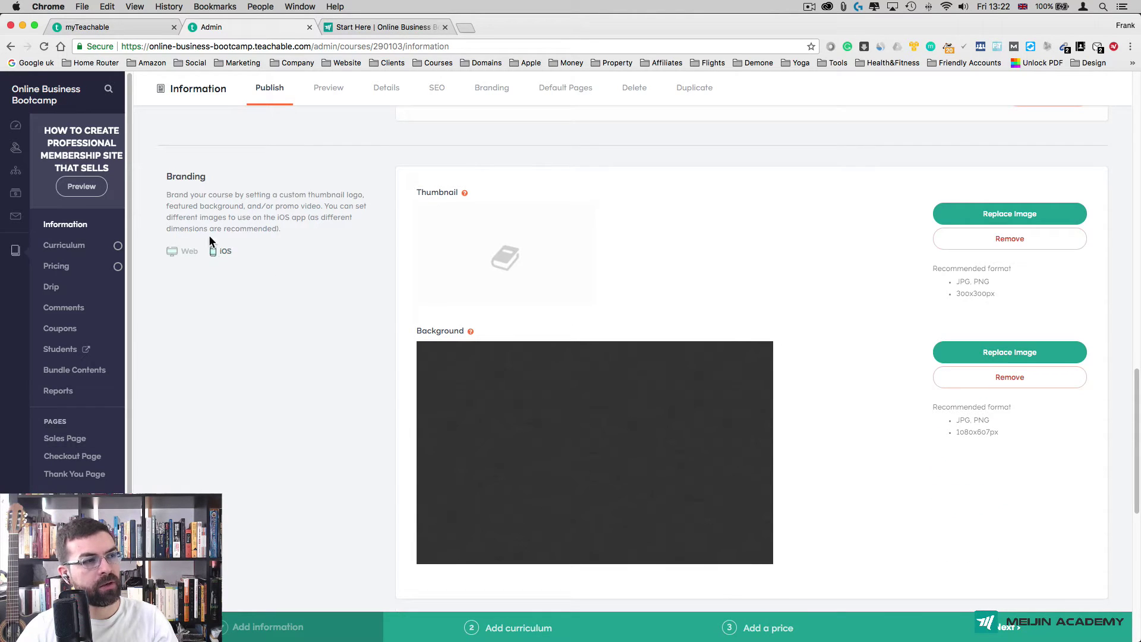
left_click(173, 257)
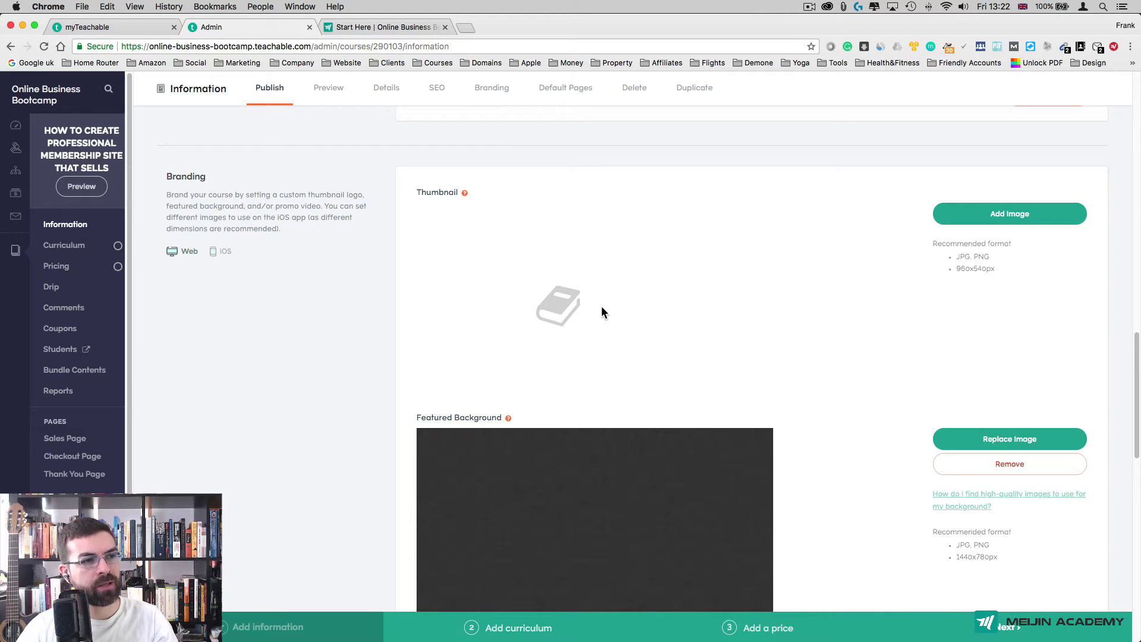
left_click(1016, 214)
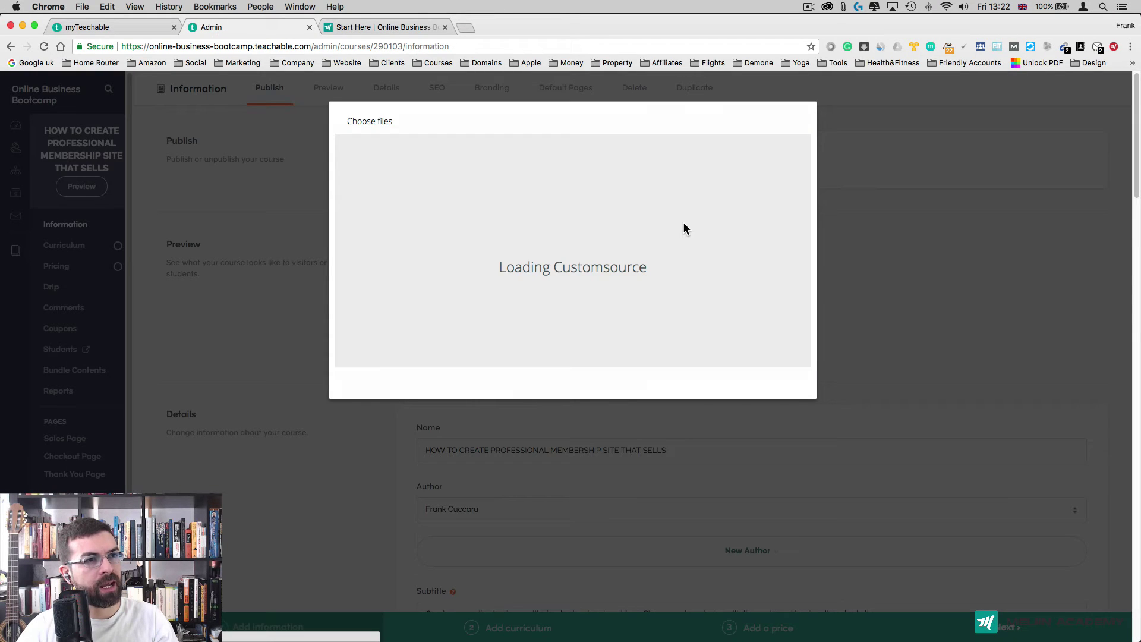
key("ctrl+Up")
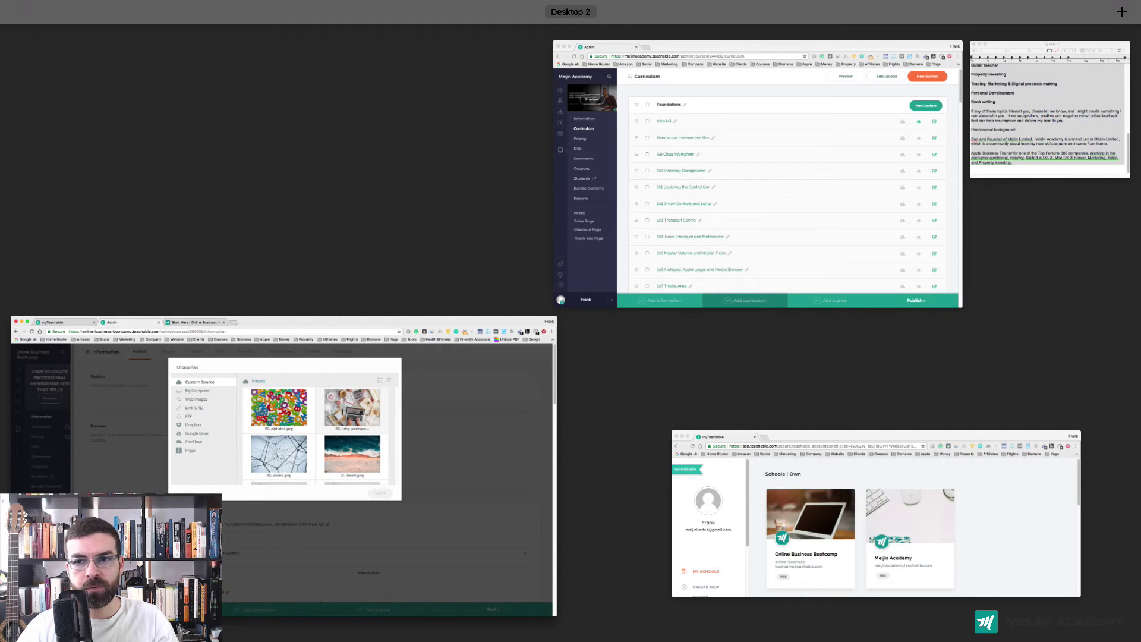
key("ctrl+Up")
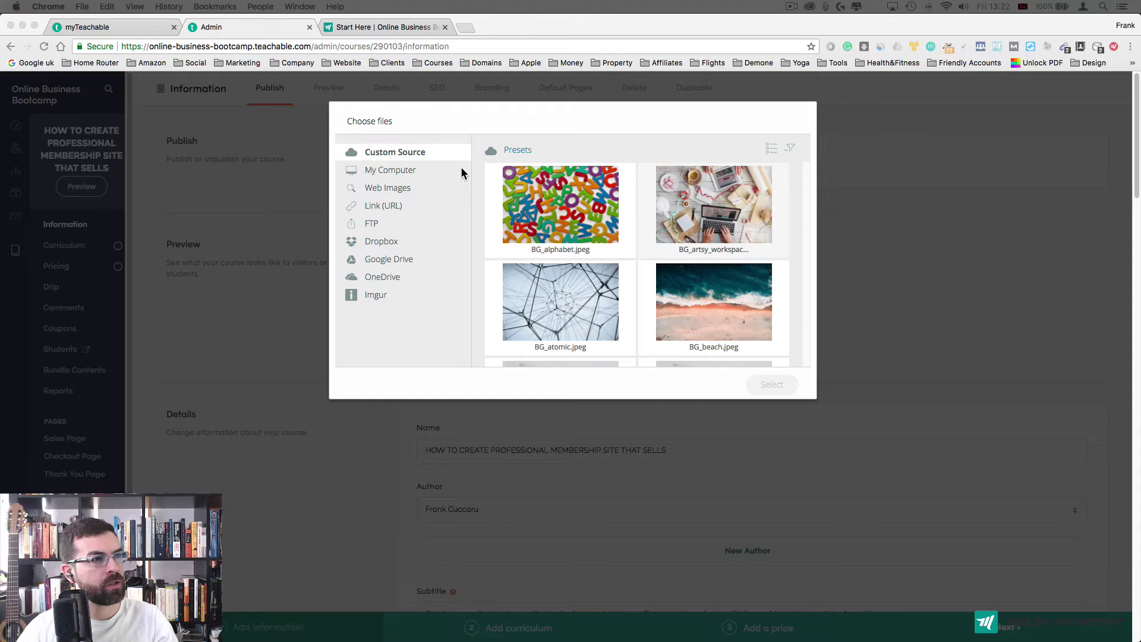
left_click(417, 172)
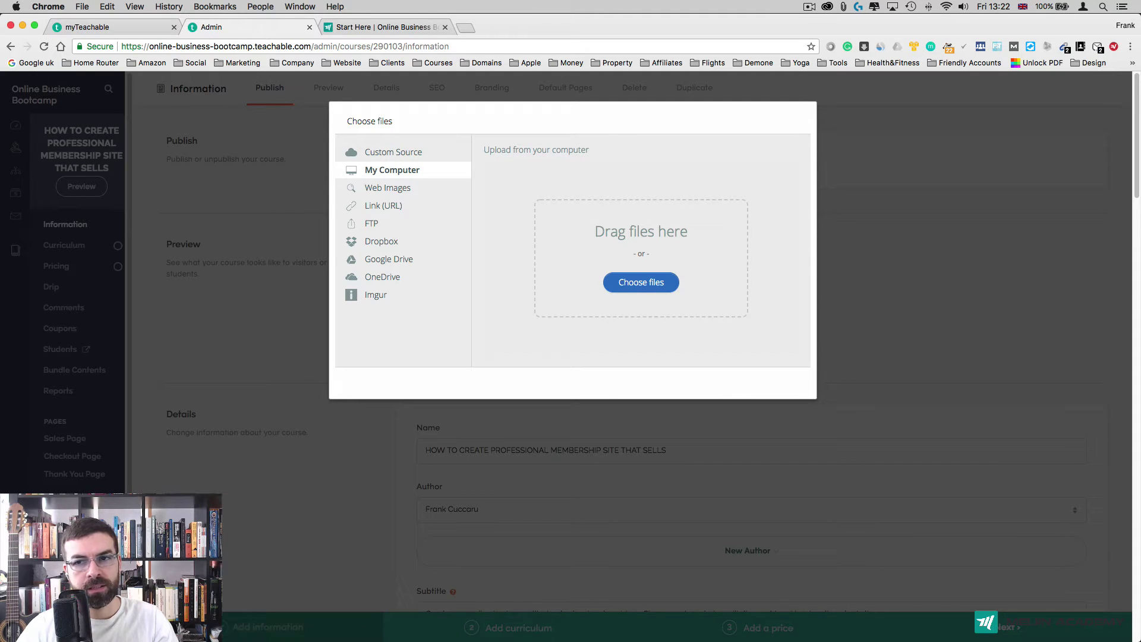
left_click_drag(963, 284, 612, 274)
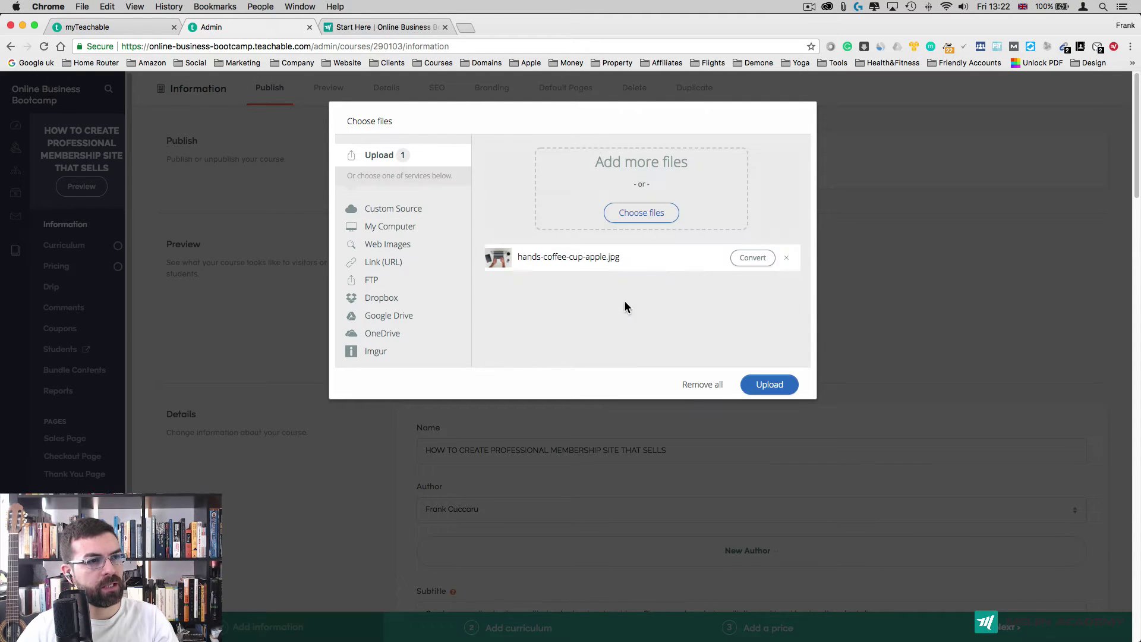
left_click(766, 383)
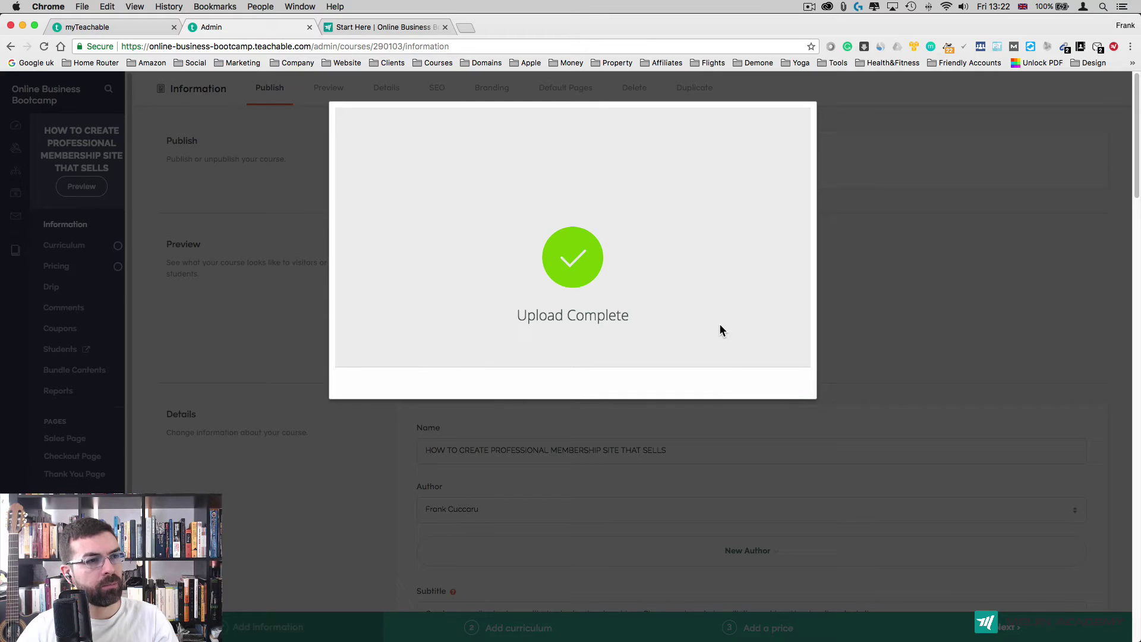
scroll(726, 345, "down", 6)
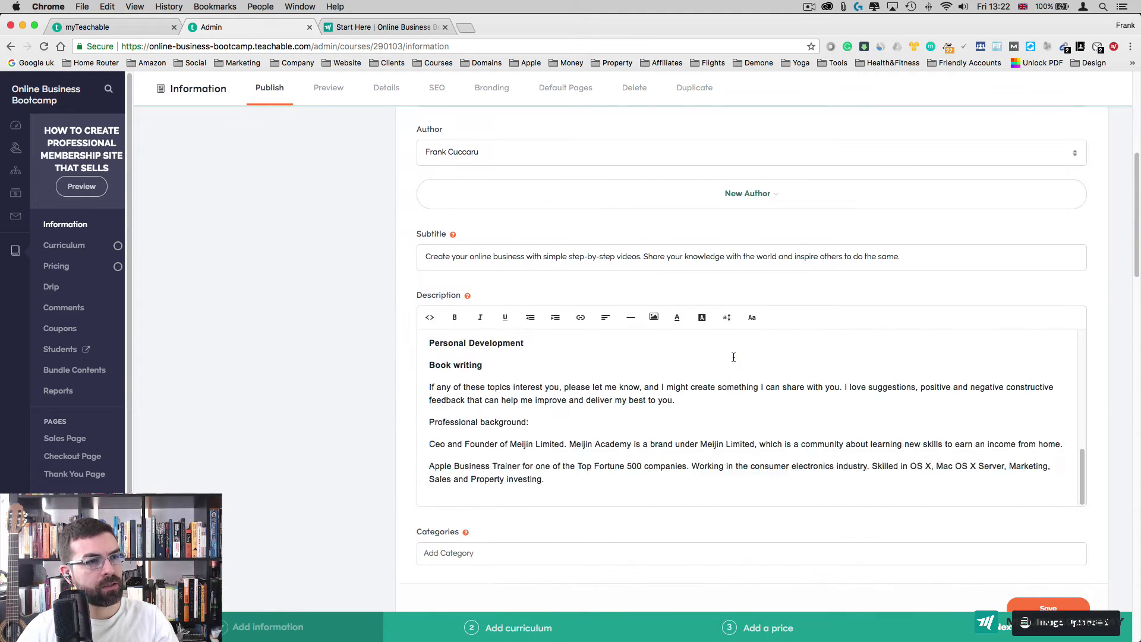
scroll(733, 356, "down", 14)
scroll(743, 382, "up", 5)
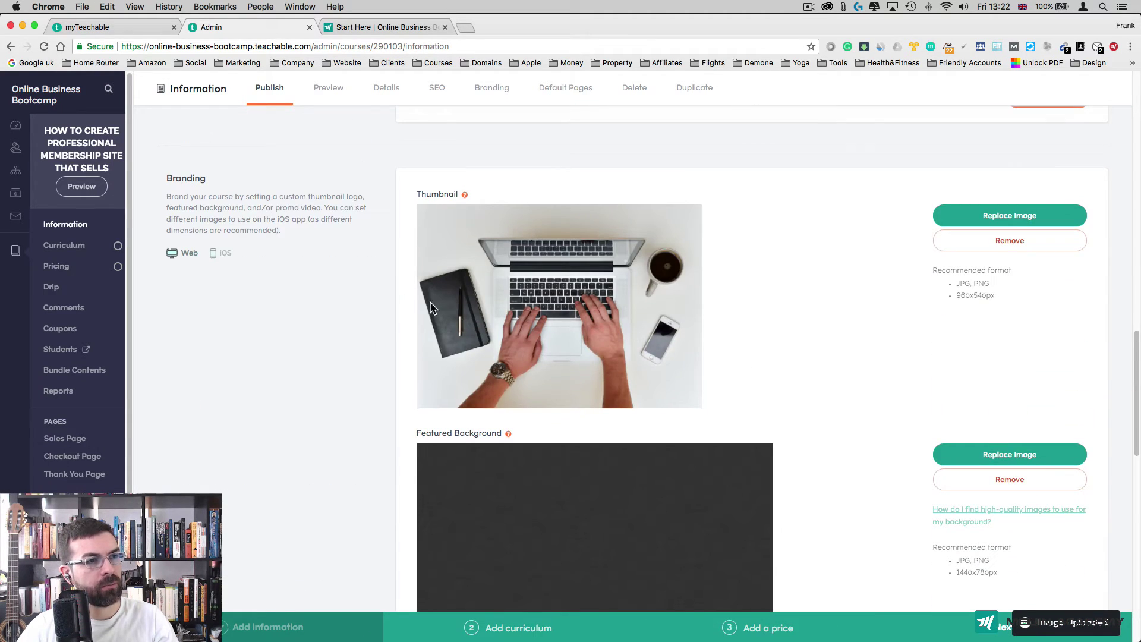
scroll(811, 376, "down", 2)
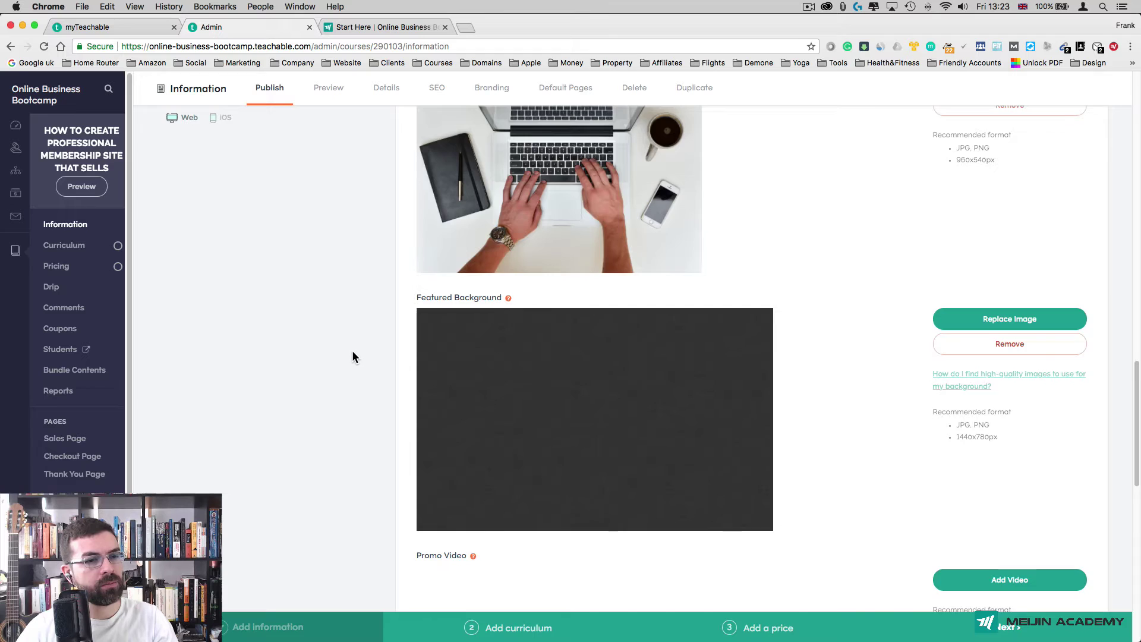
scroll(351, 354, "down", 3)
scroll(350, 354, "up", 10)
scroll(351, 354, "up", 3)
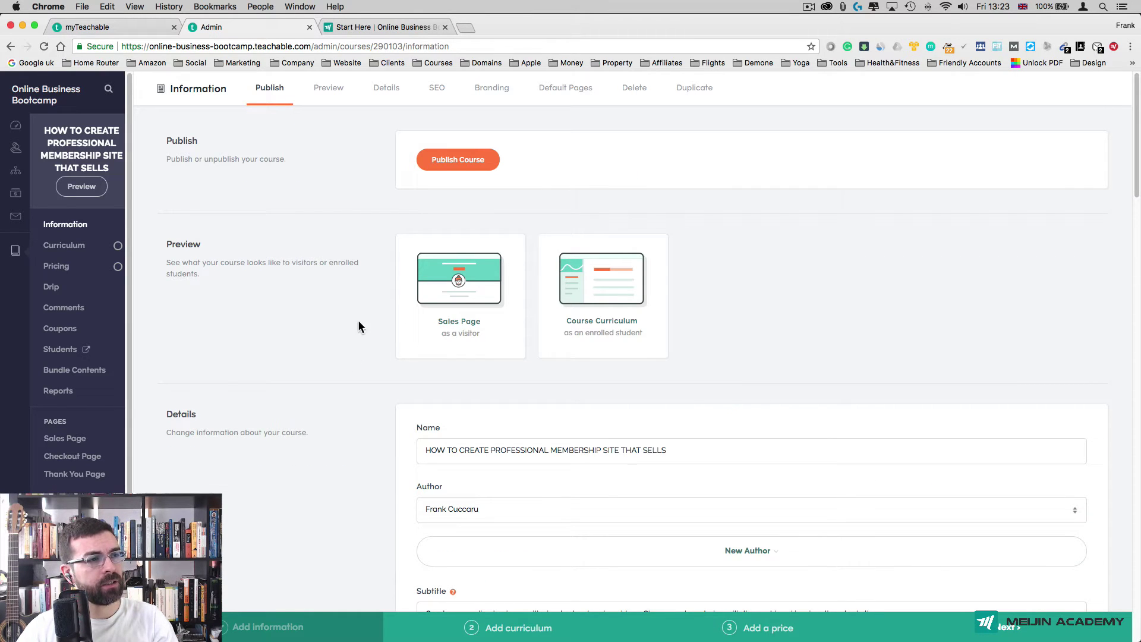
Open the sales page preview and scroll through its title, description, instructor and FAQ.
left_click(479, 295)
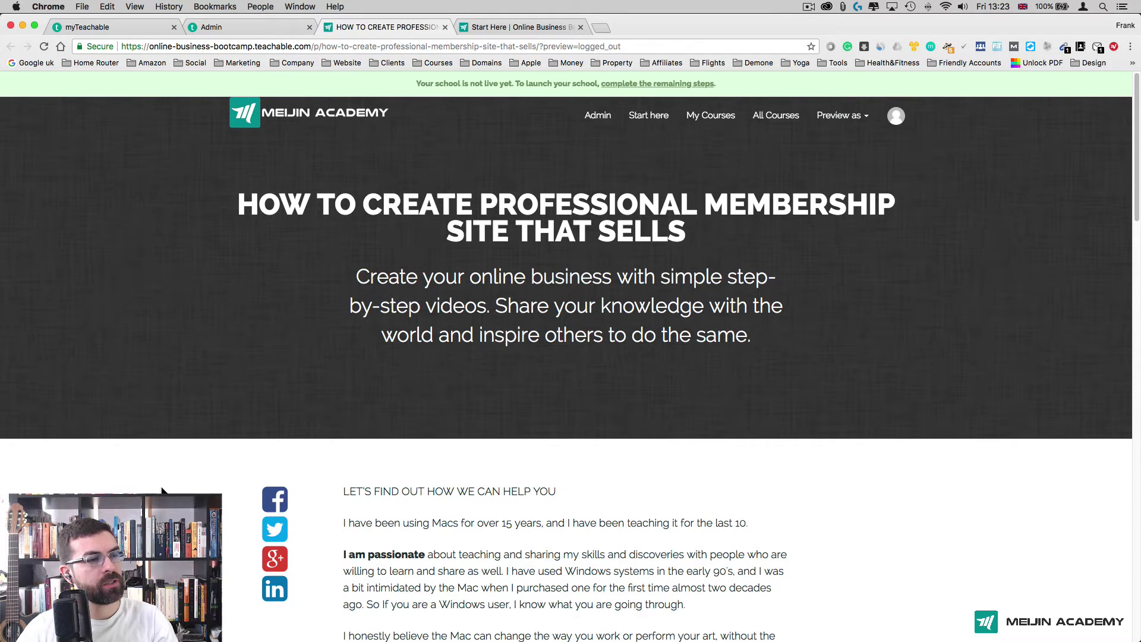
scroll(162, 491, "down", 5)
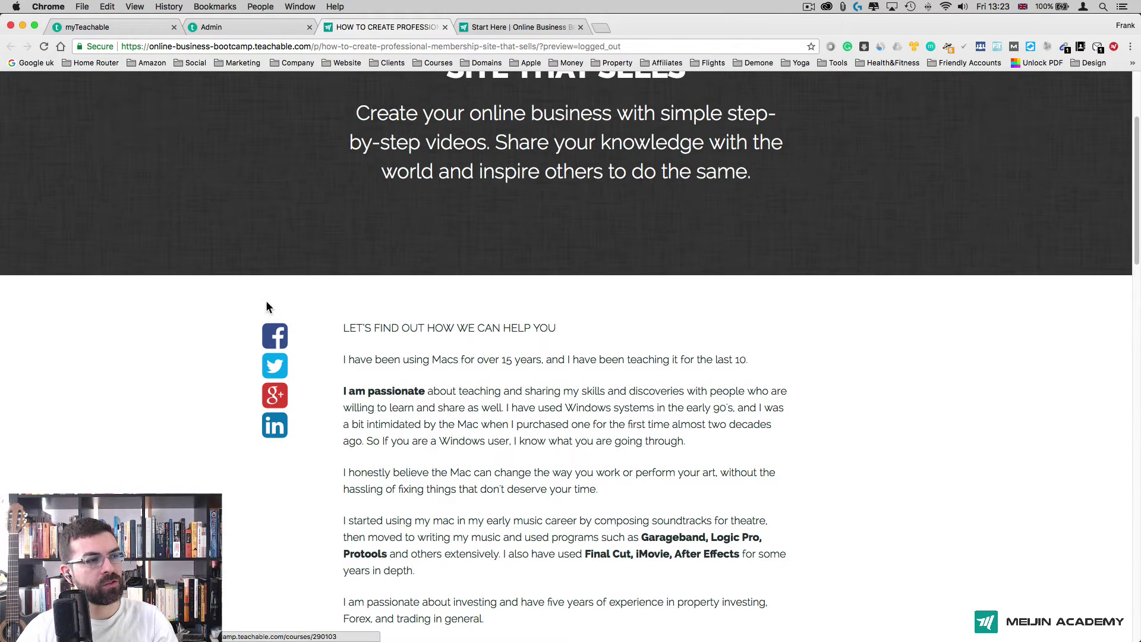
scroll(187, 451, "down", 3)
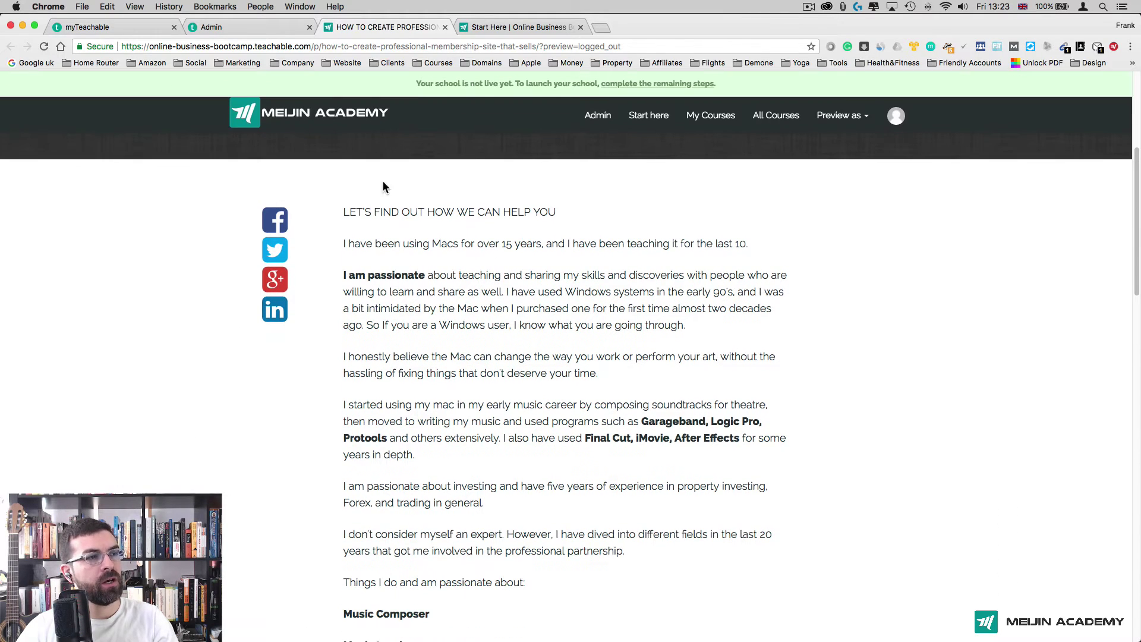
scroll(179, 400, "down", 15)
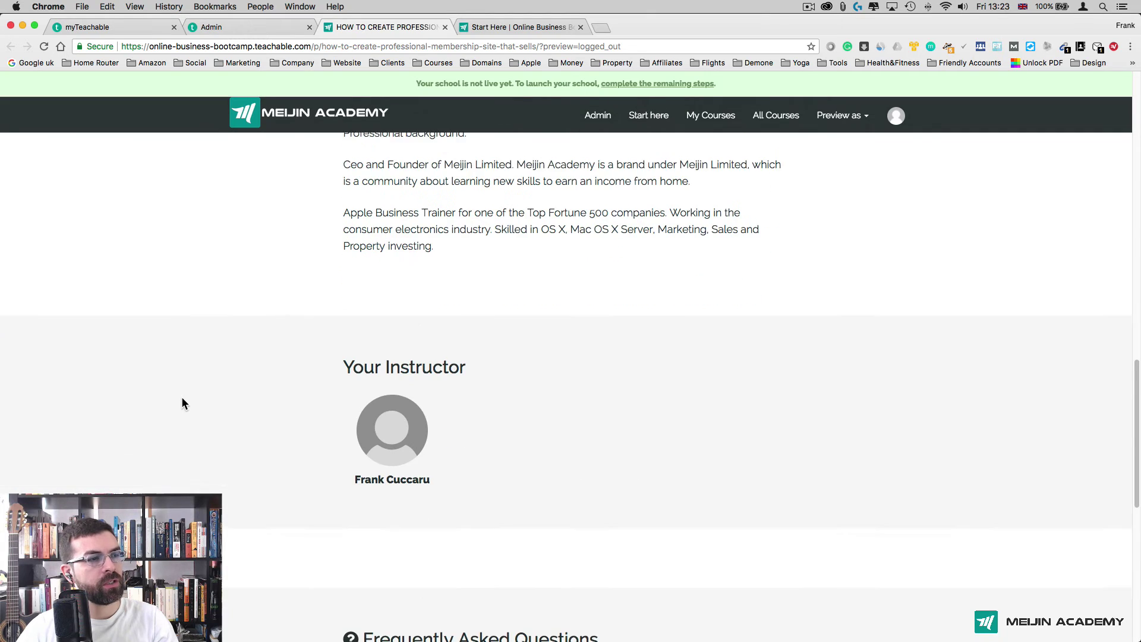
scroll(183, 403, "down", 2)
scroll(190, 445, "down", 4)
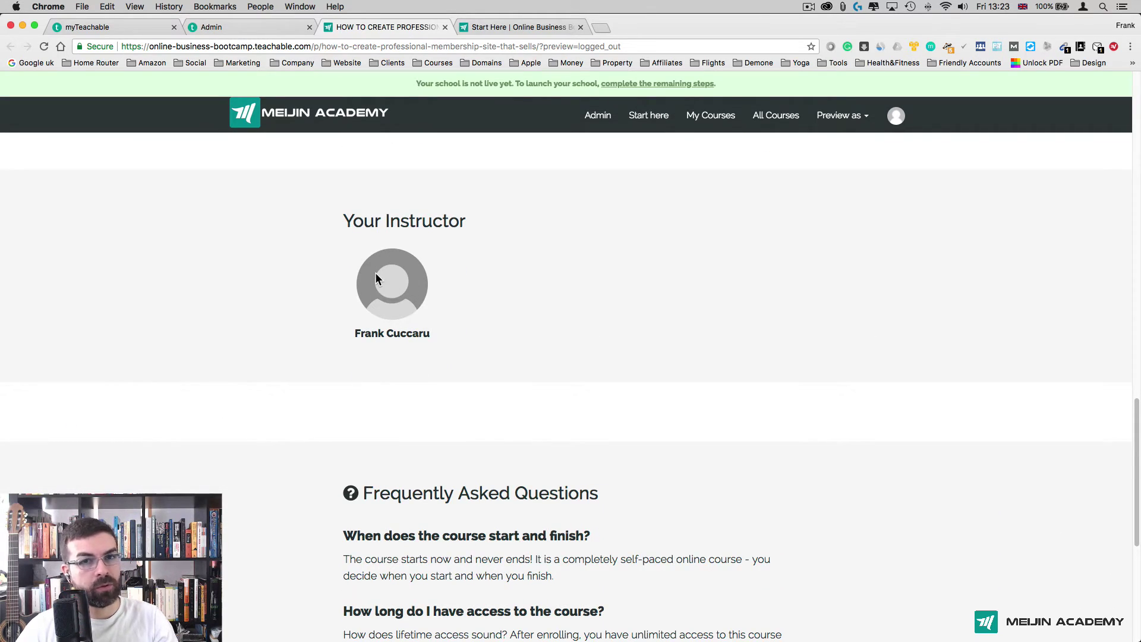
scroll(249, 380, "down", 8)
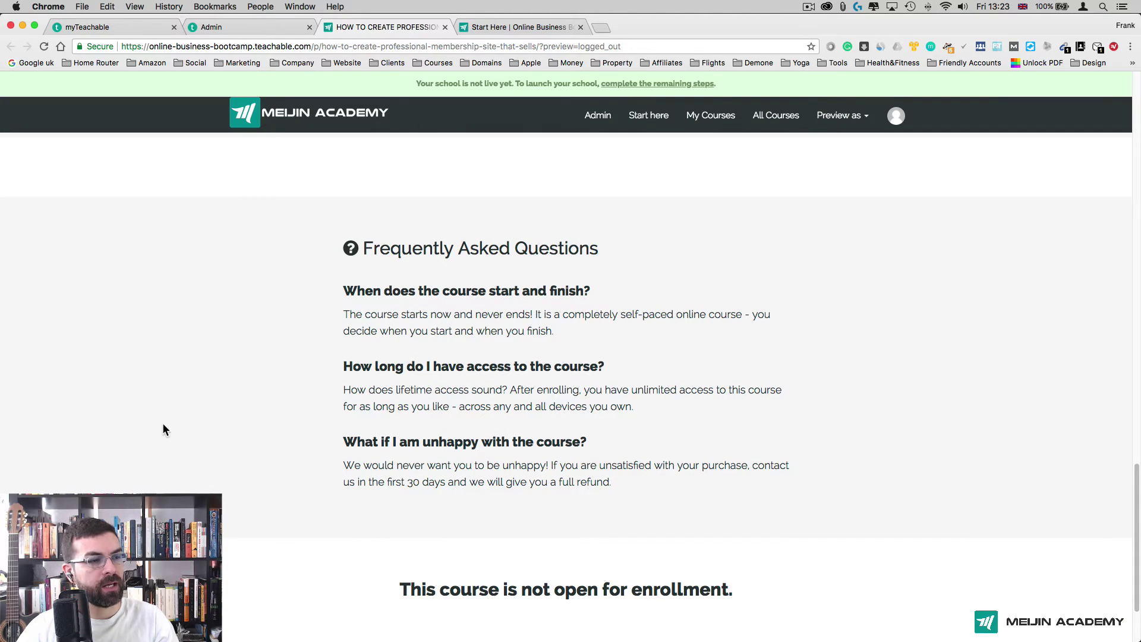
scroll(162, 423, "down", 3)
scroll(164, 417, "up", 20)
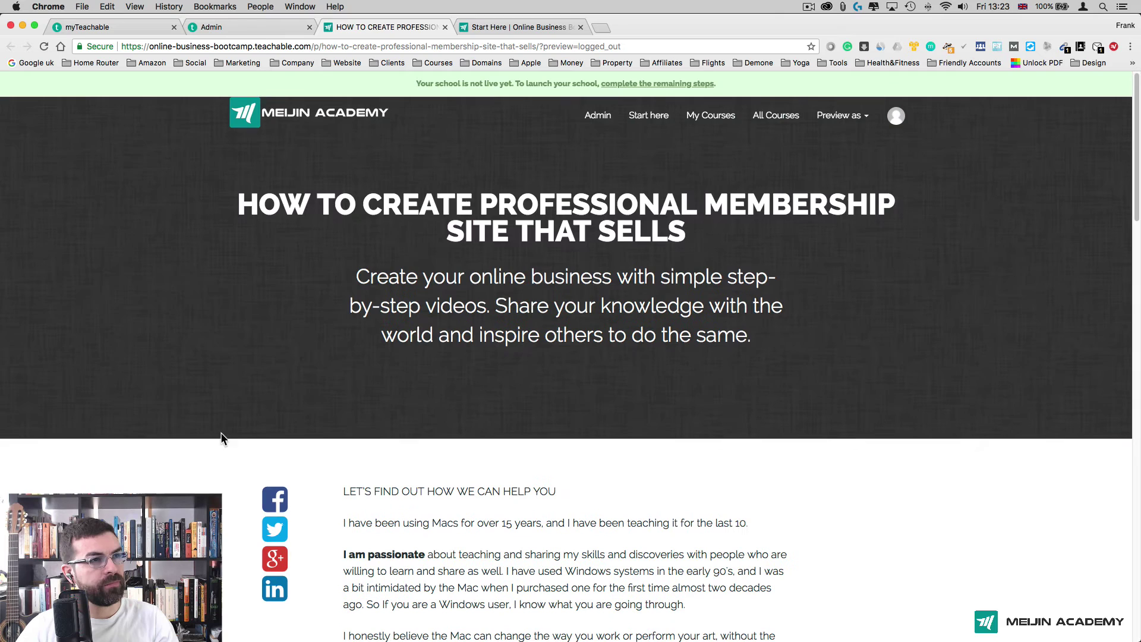
left_click(254, 25)
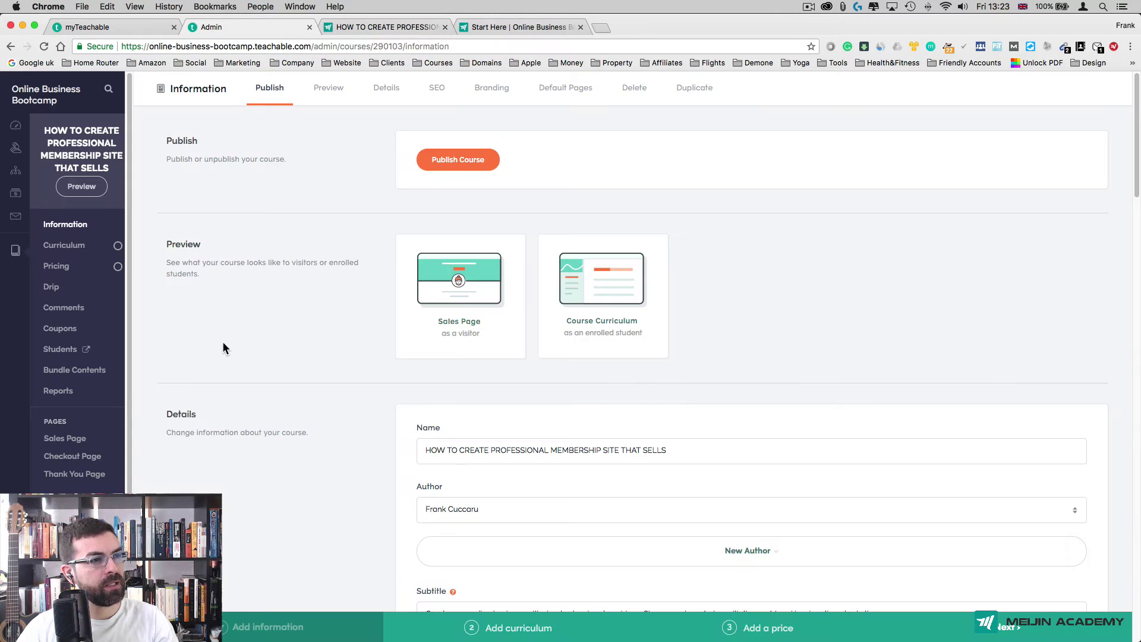
scroll(291, 443, "down", 20)
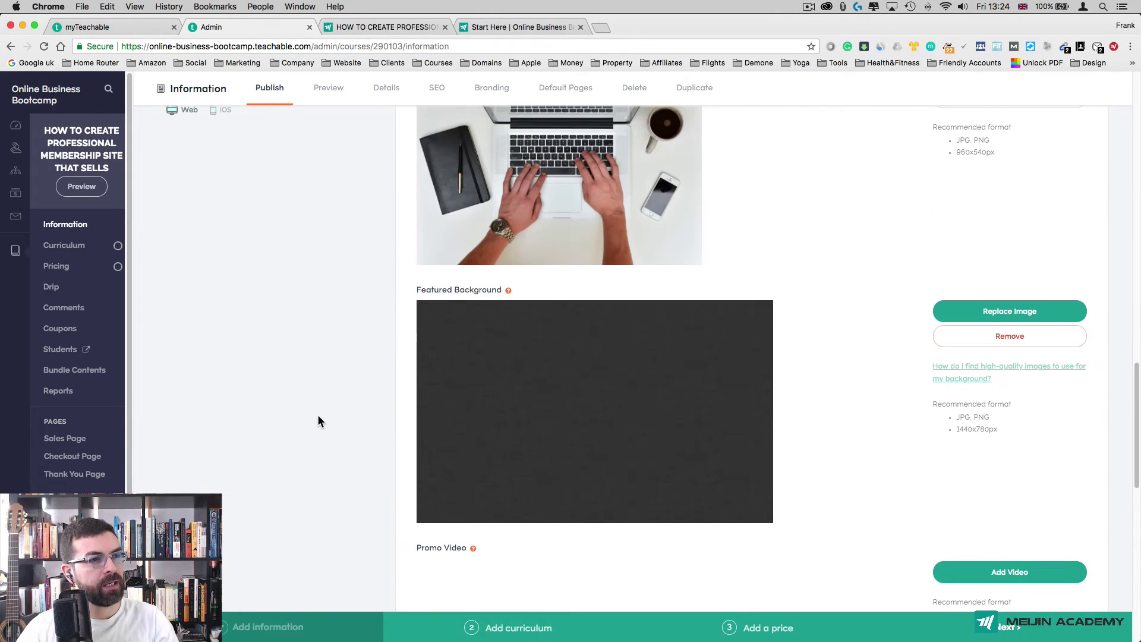
scroll(319, 421, "up", 1)
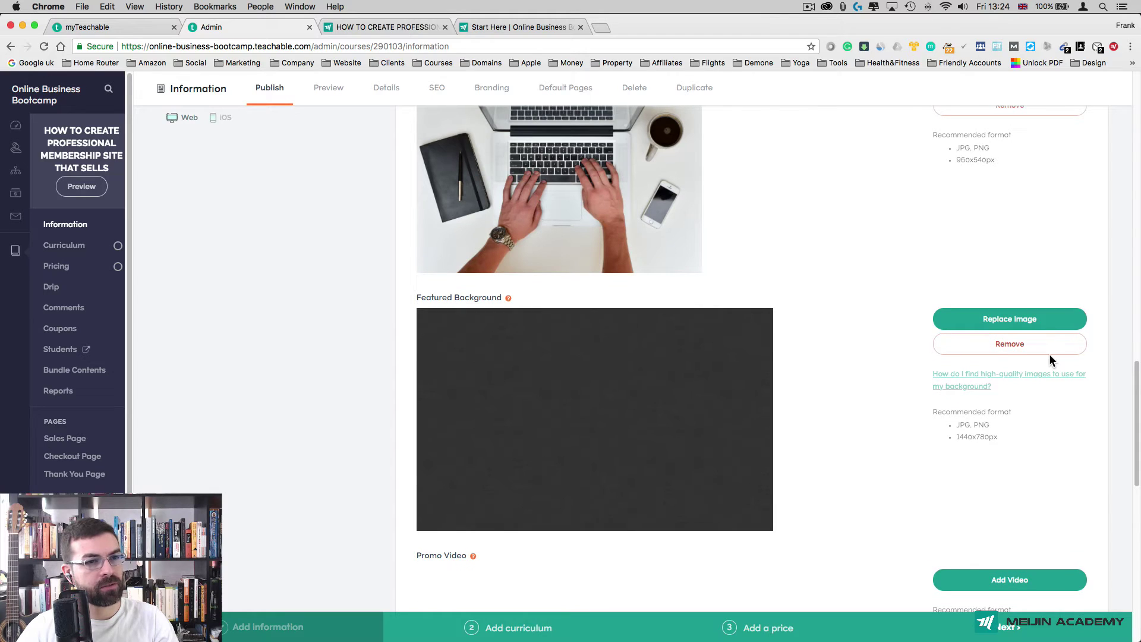
left_click(1031, 324)
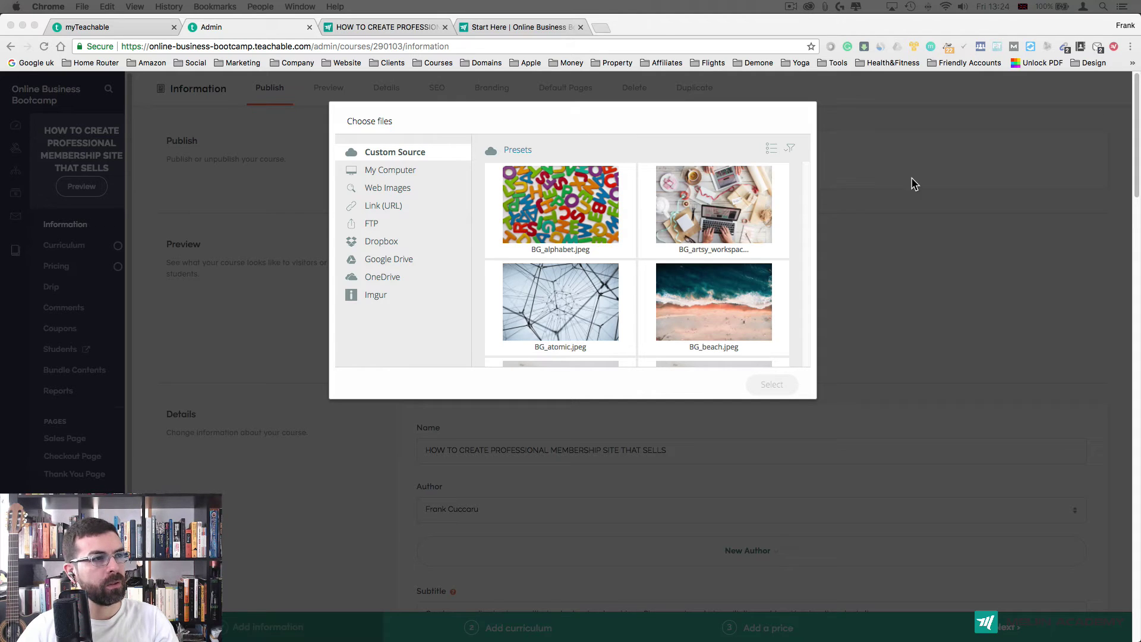
left_click(422, 174)
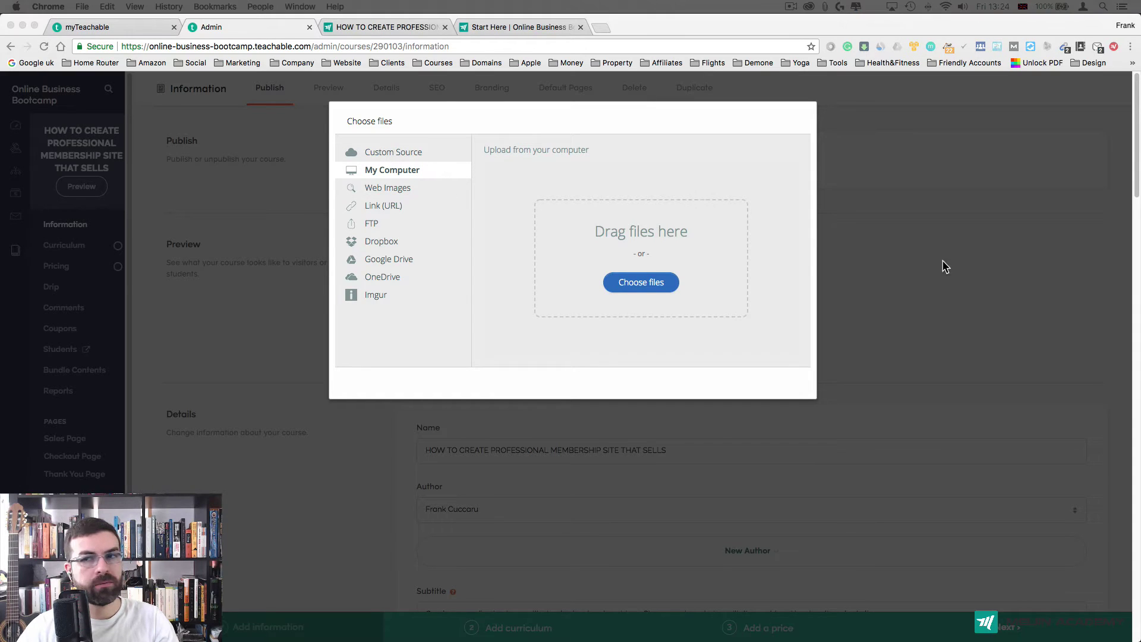
left_click_drag(1140, 267, 657, 344)
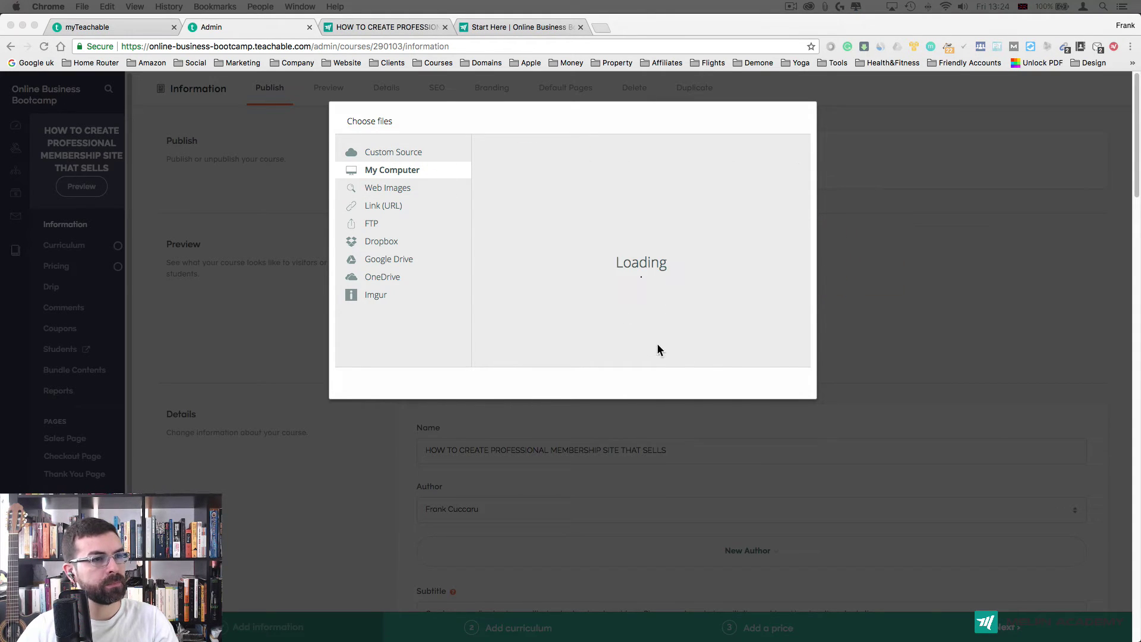
left_click(778, 384)
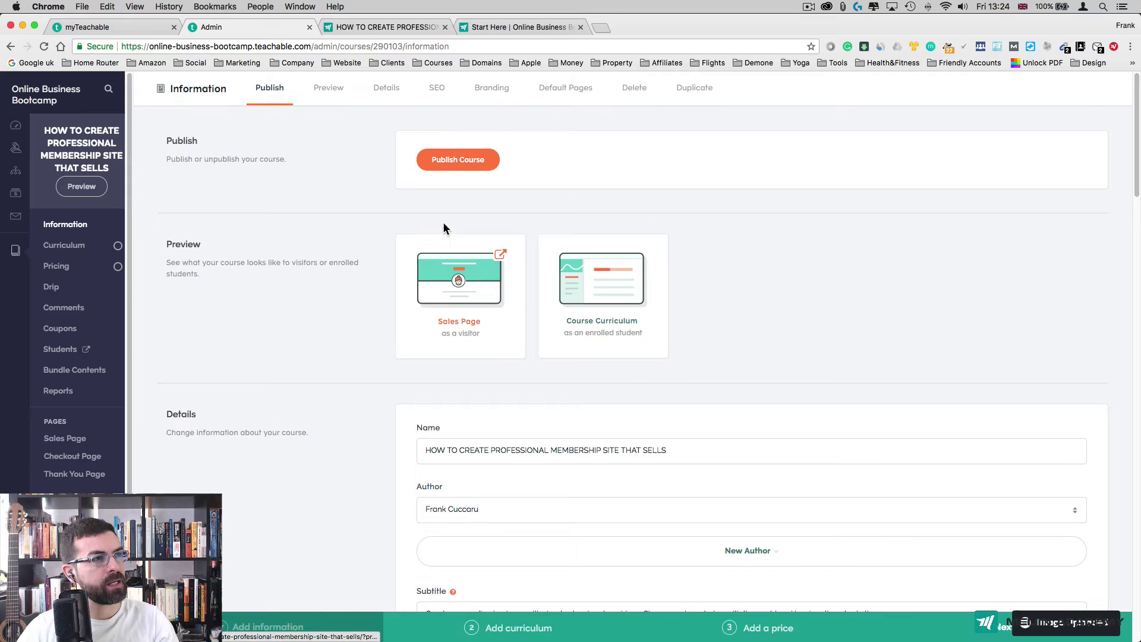
Reload the sales page preview to check the wood-desk background, then return to the admin tab.
left_click(420, 24)
left_click(45, 47)
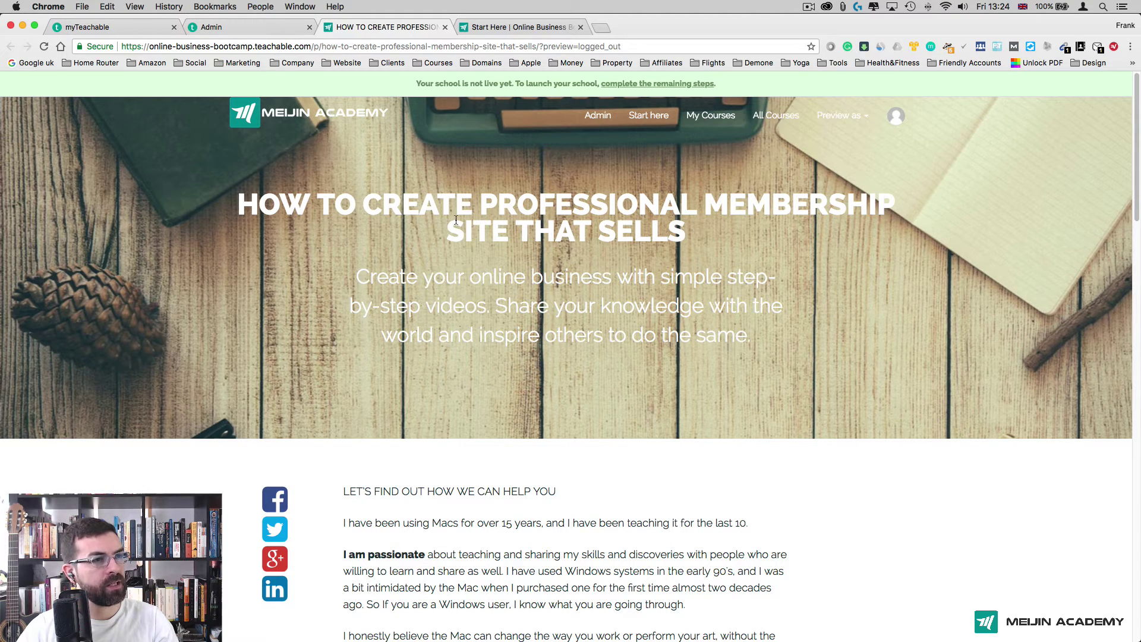
left_click(291, 27)
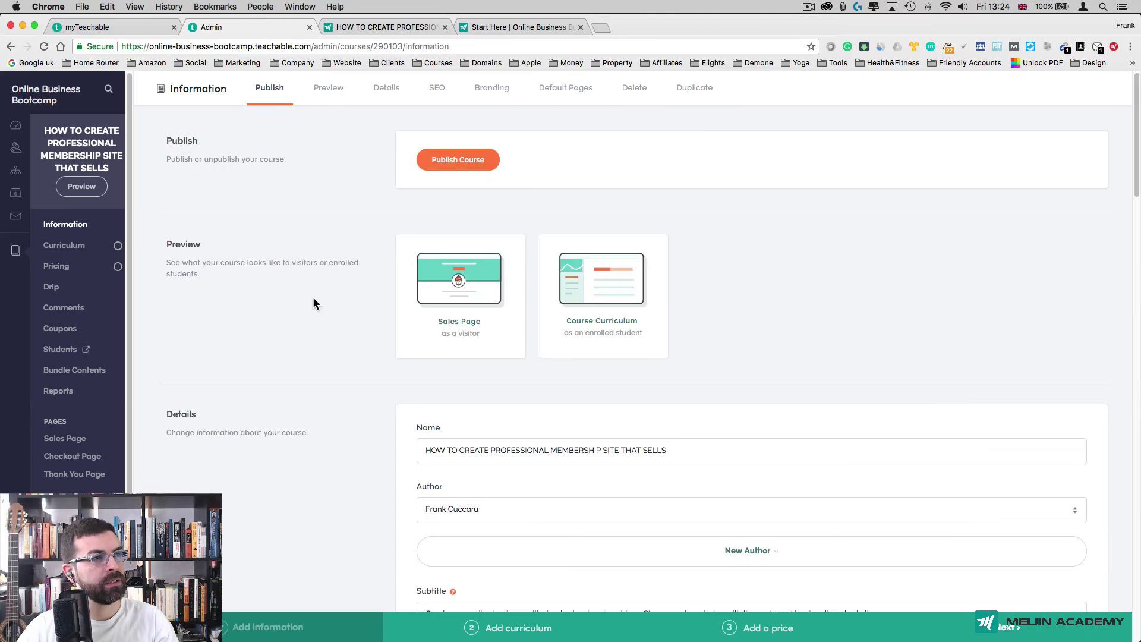
Upload Introduction.mov from the computer as the course's promo video.
scroll(340, 320, "down", 15)
scroll(340, 319, "up", 5)
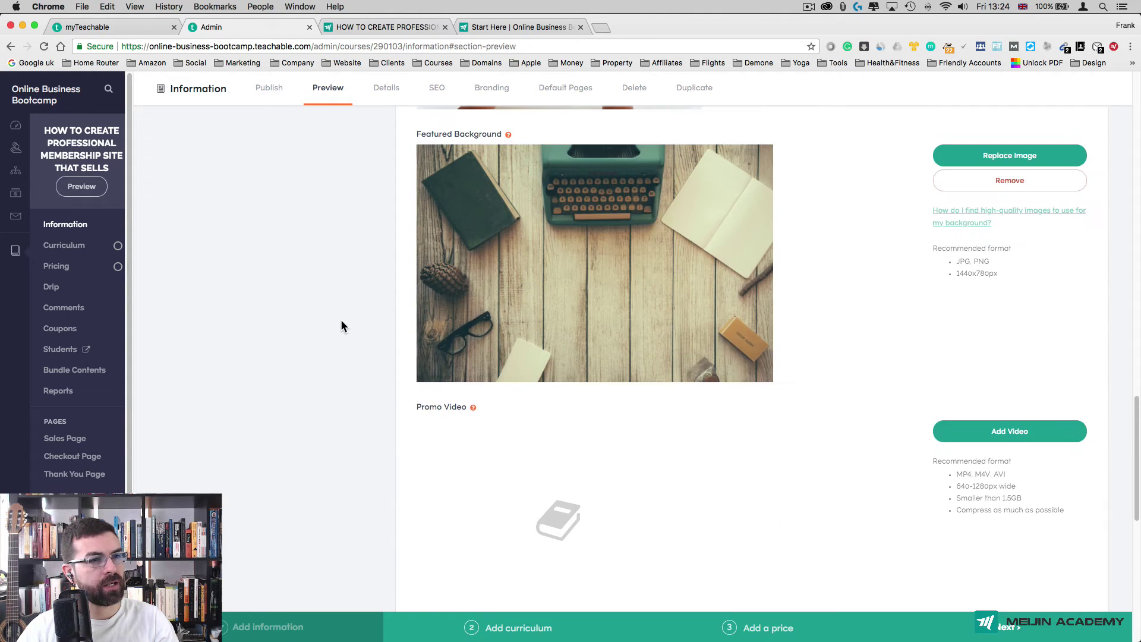
scroll(341, 319, "up", 3)
scroll(340, 319, "down", 5)
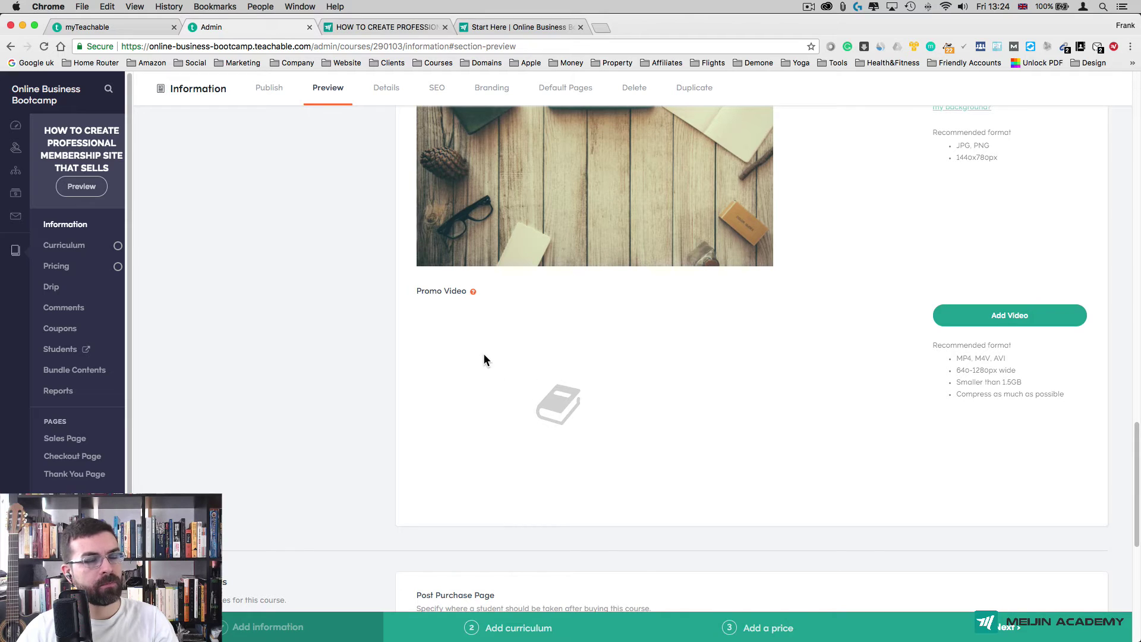
left_click(1008, 321)
left_click(396, 173)
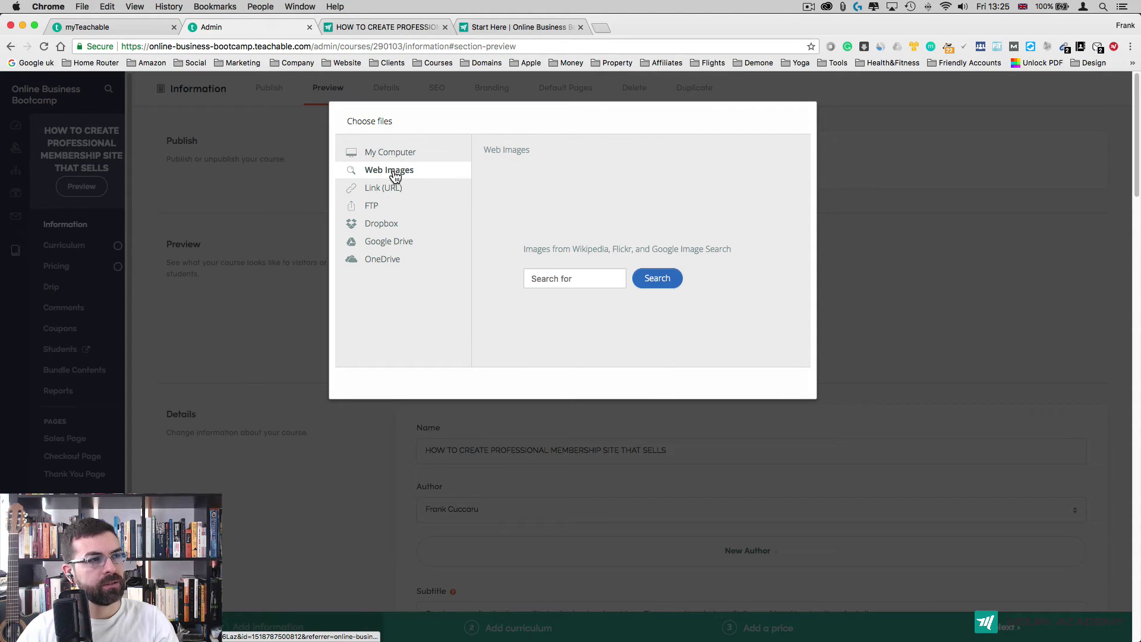
left_click(407, 151)
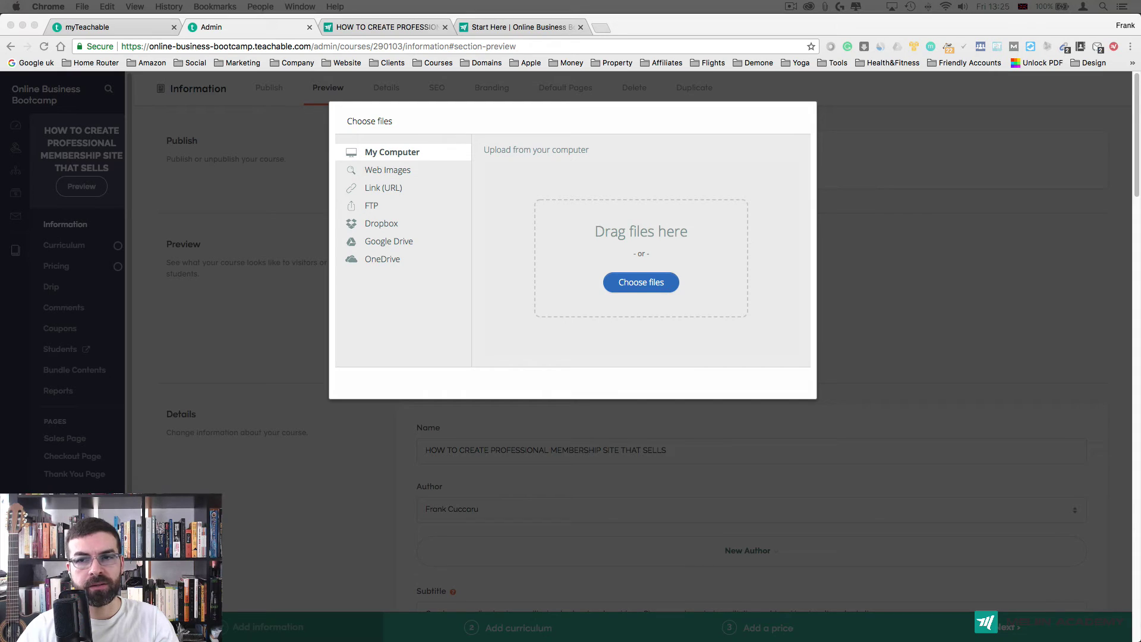
left_click_drag(826, 248, 667, 284)
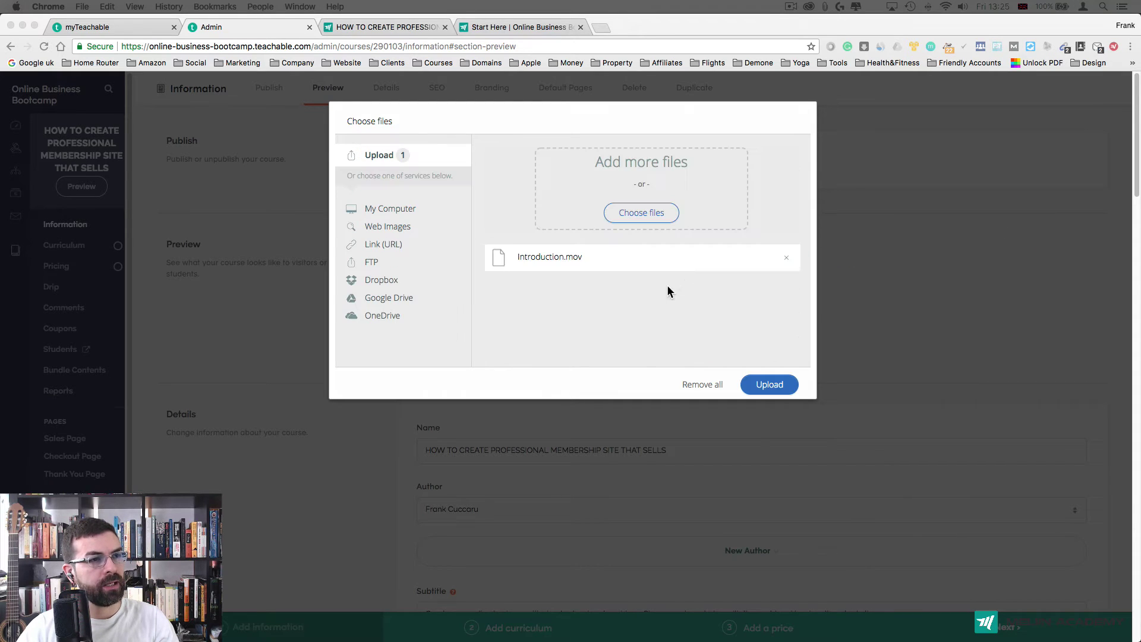
left_click(771, 383)
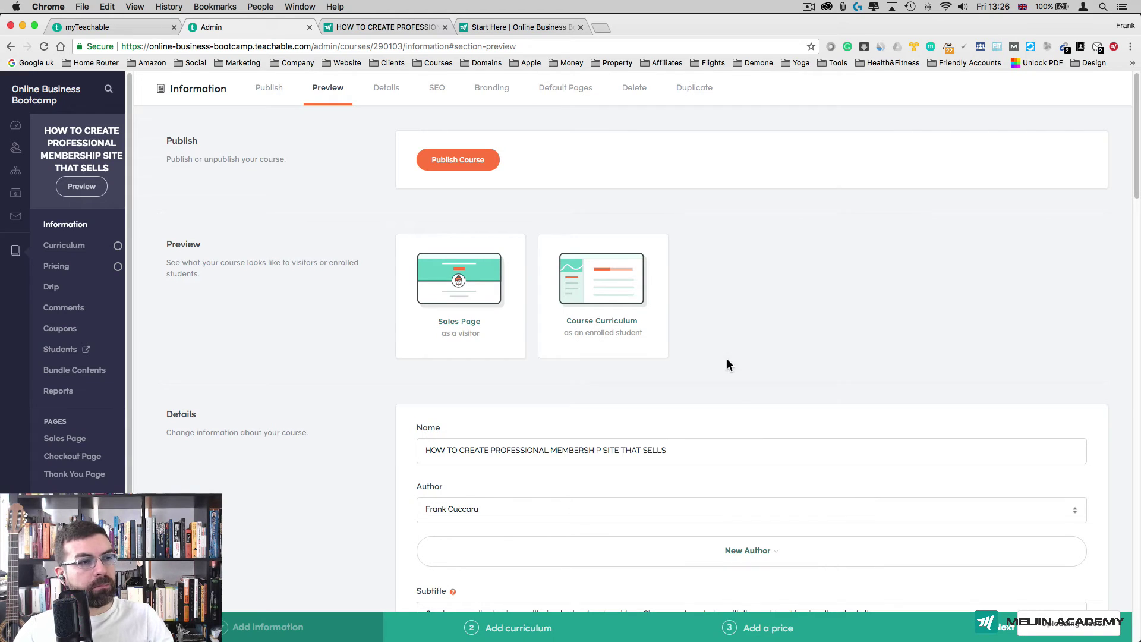
scroll(726, 359, "down", 15)
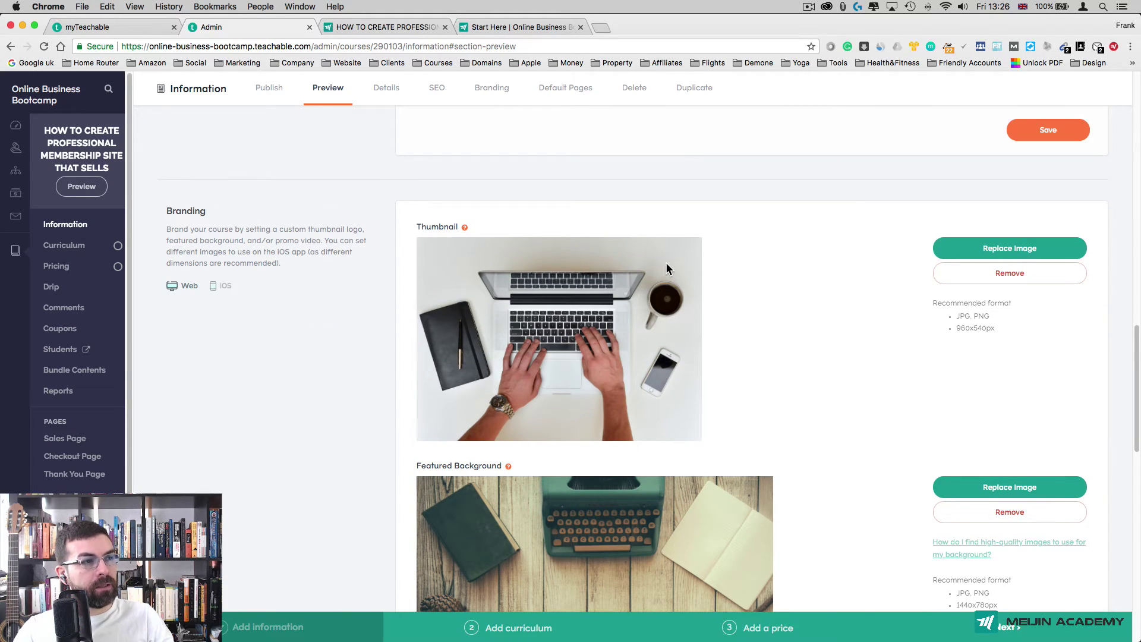
scroll(820, 399, "down", 3)
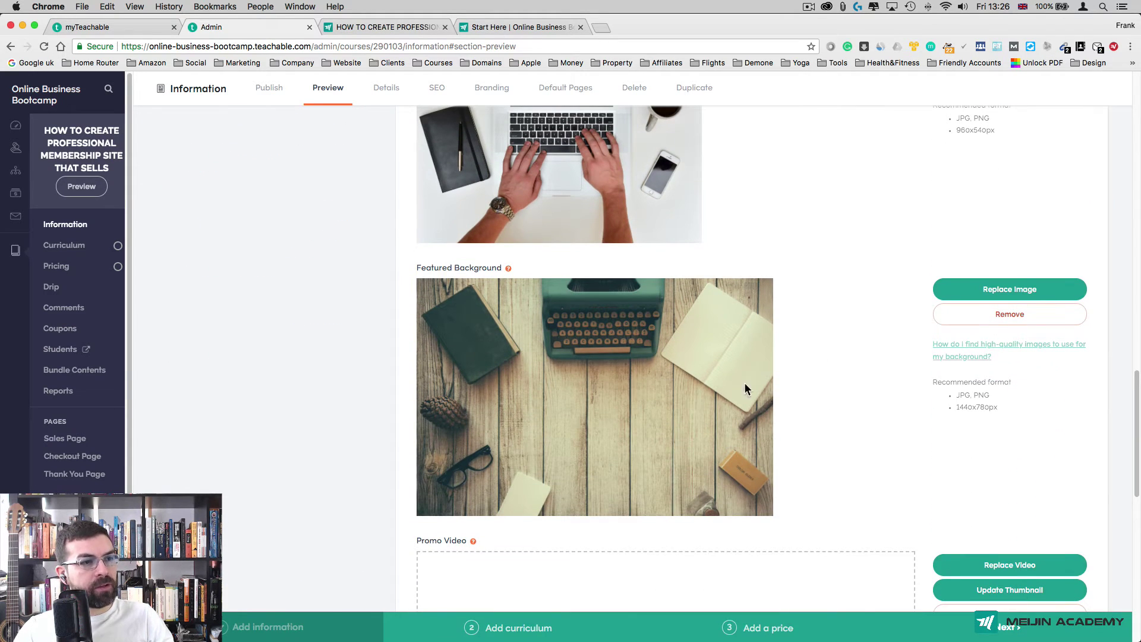
scroll(772, 398, "down", 5)
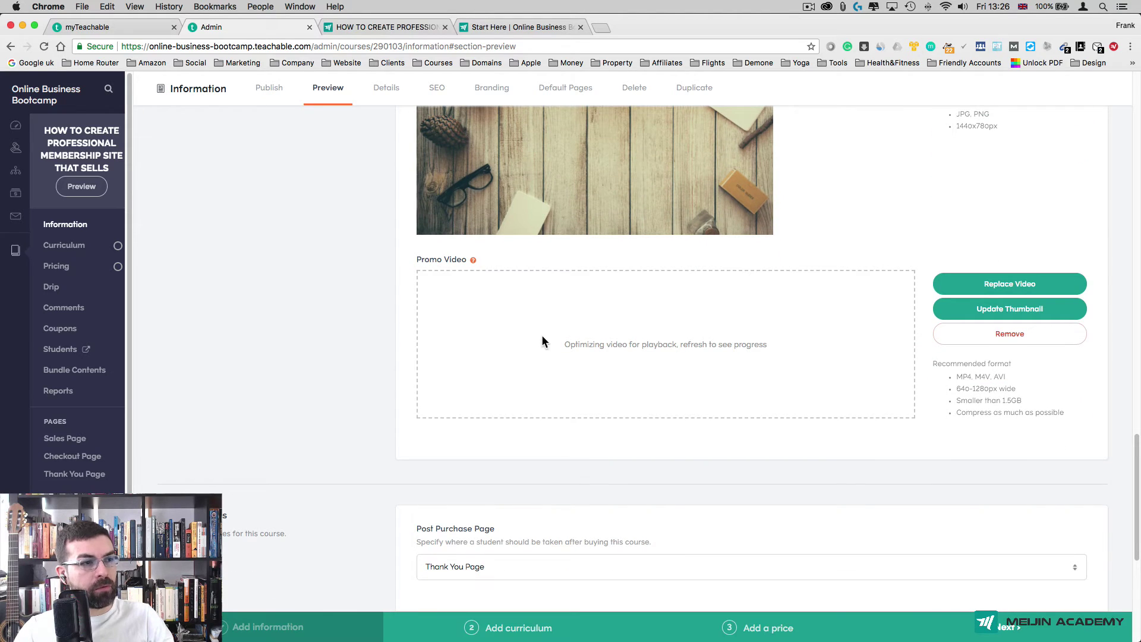
scroll(283, 305, "up", 6)
scroll(283, 305, "down", 1)
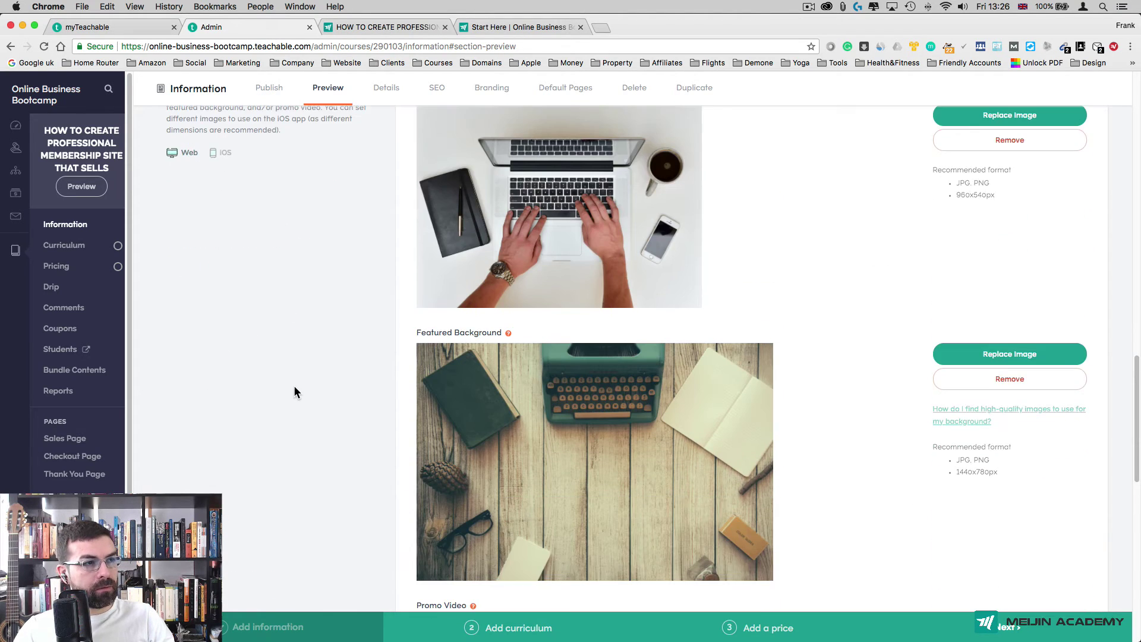
scroll(294, 359, "up", 1)
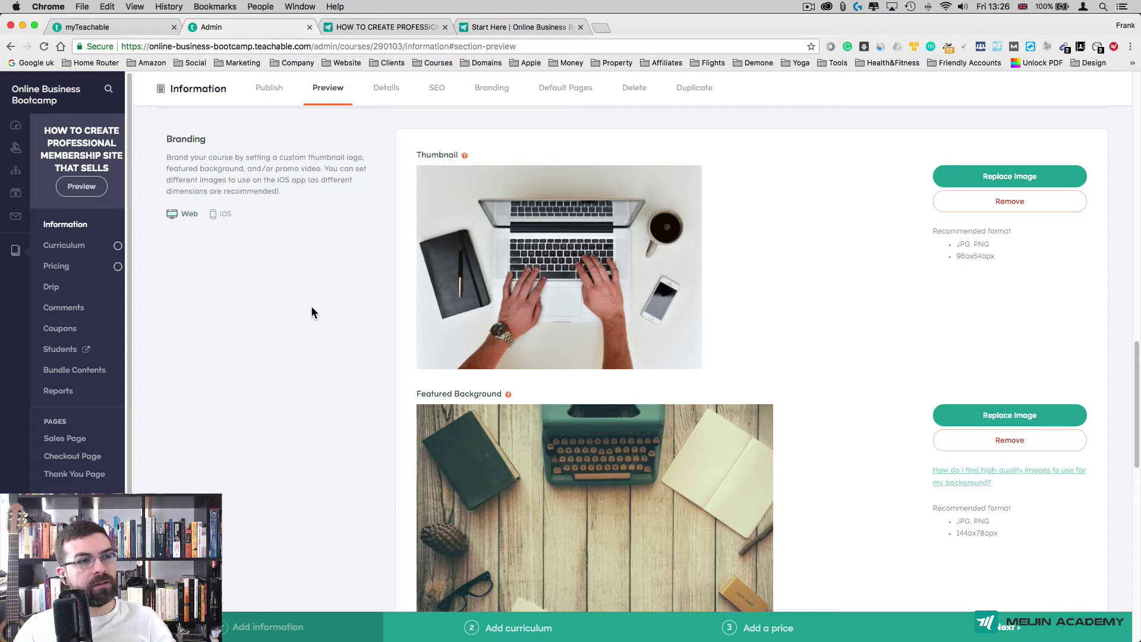
scroll(345, 357, "down", 1)
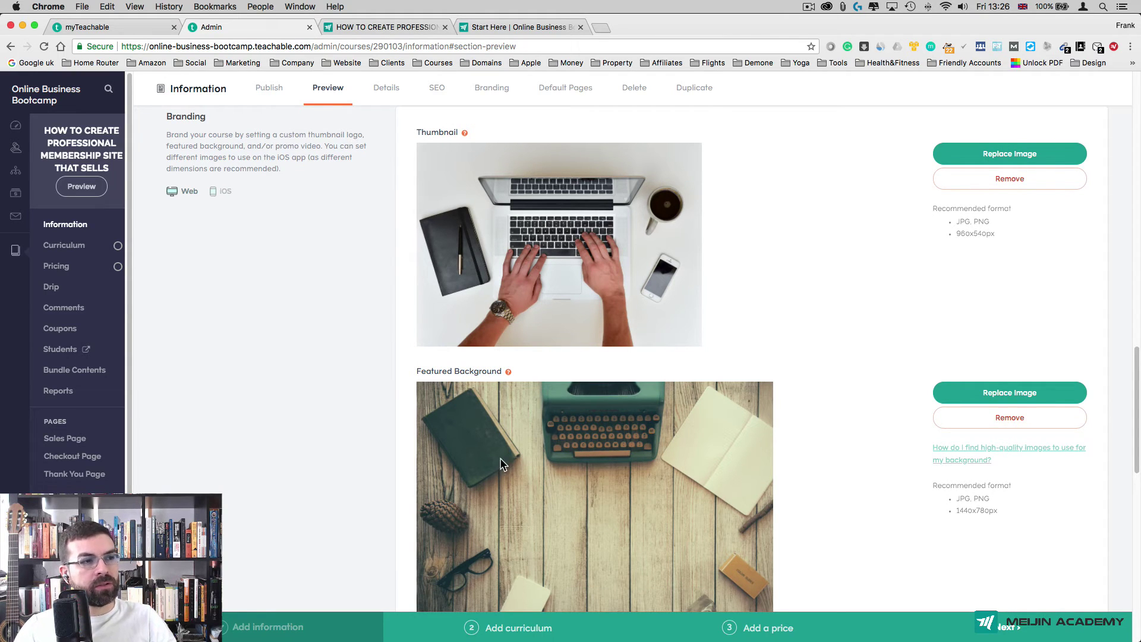
scroll(330, 331, "up", 1)
scroll(328, 336, "down", 1)
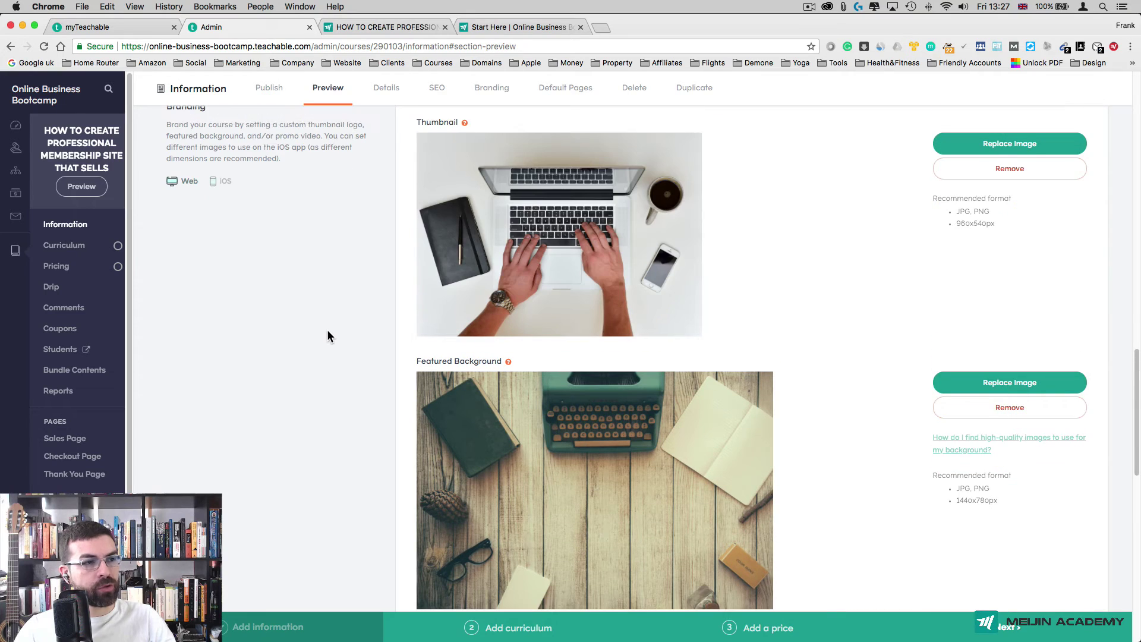
Replace the course thumbnail with the wood-desk typewriter photo uploaded from the computer.
left_click(1000, 147)
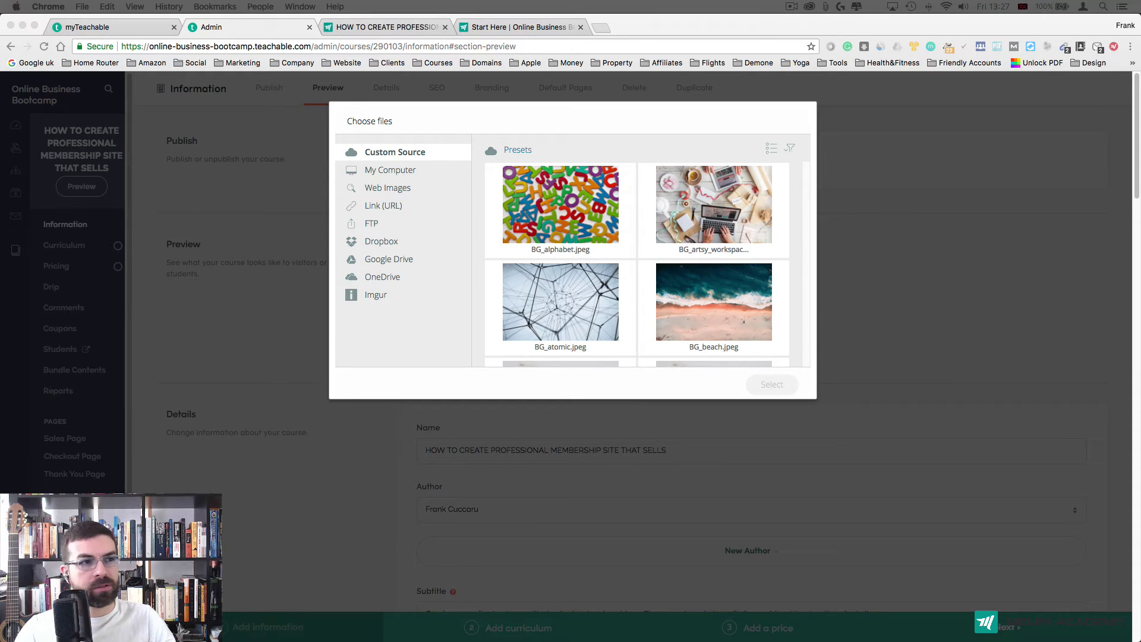
left_click(395, 174)
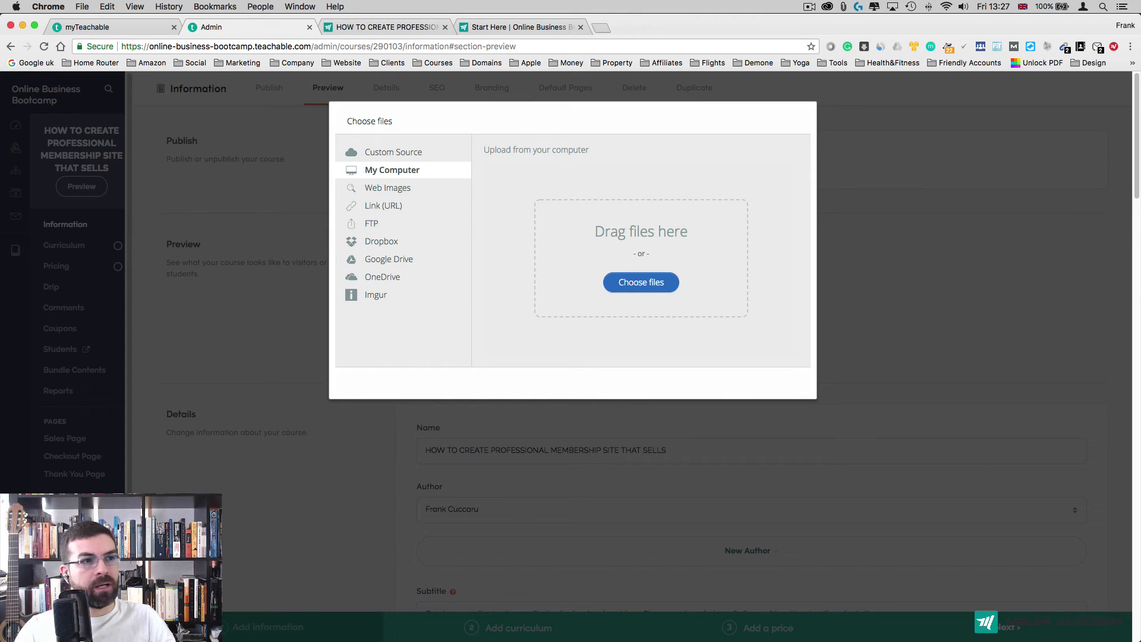
left_click_drag(856, 285, 701, 262)
left_click(778, 385)
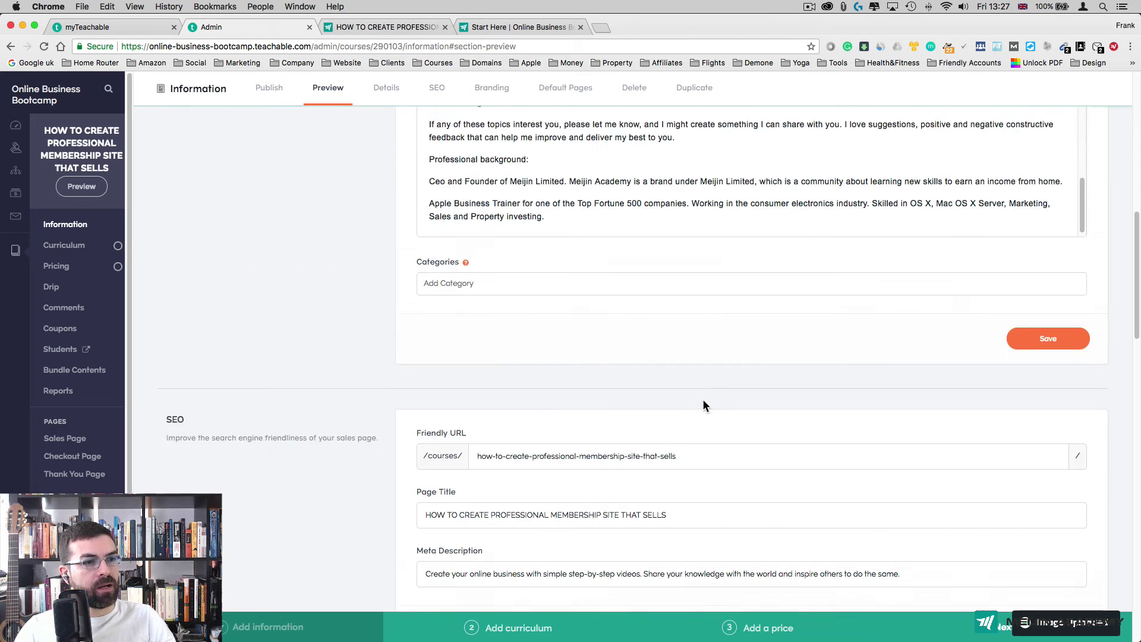
scroll(283, 496, "down", 6)
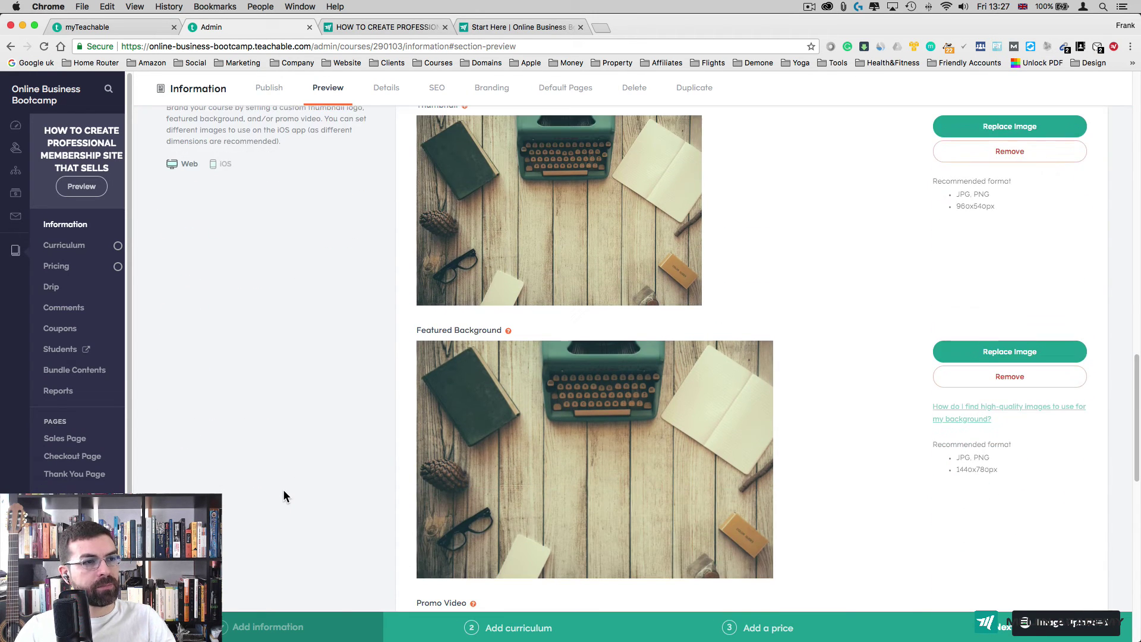
scroll(283, 496, "down", 4)
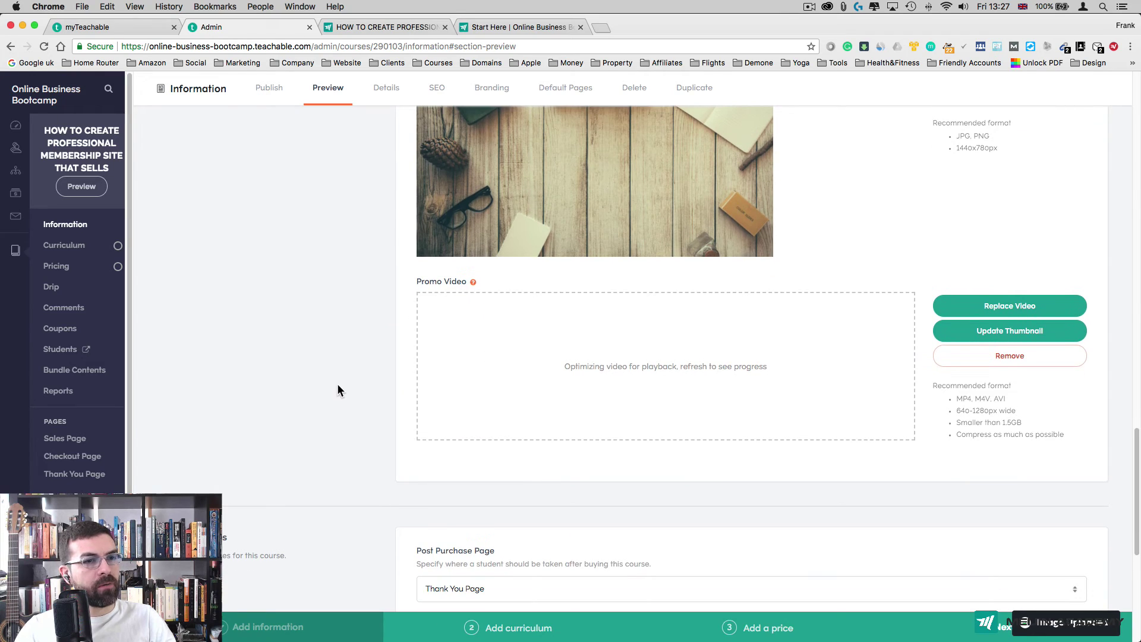
scroll(335, 424, "down", 6)
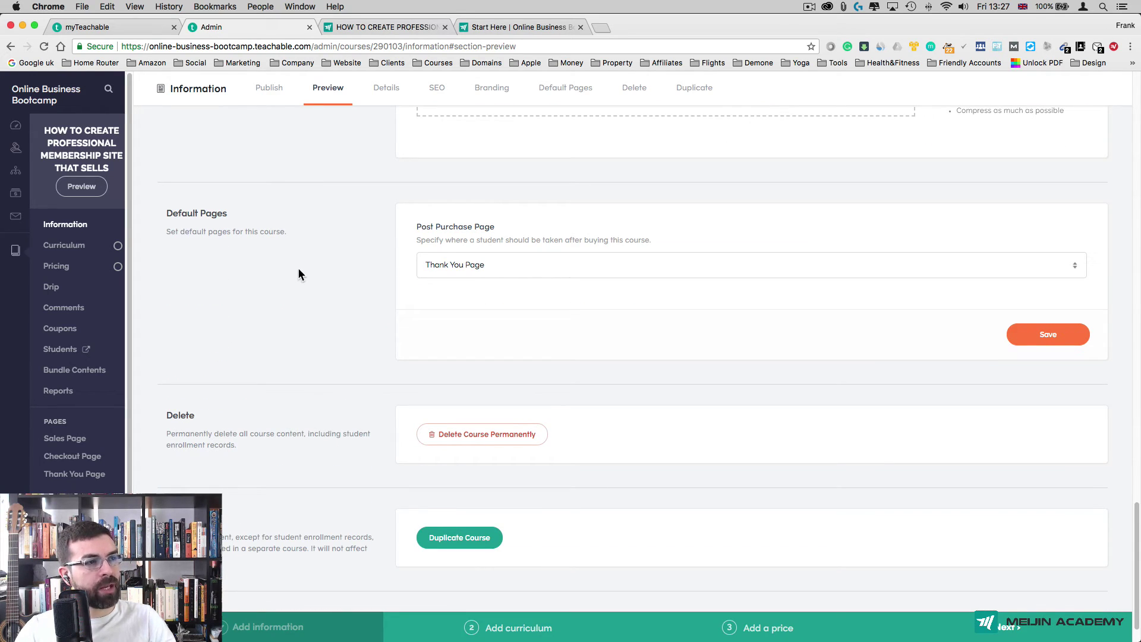
left_click(510, 267)
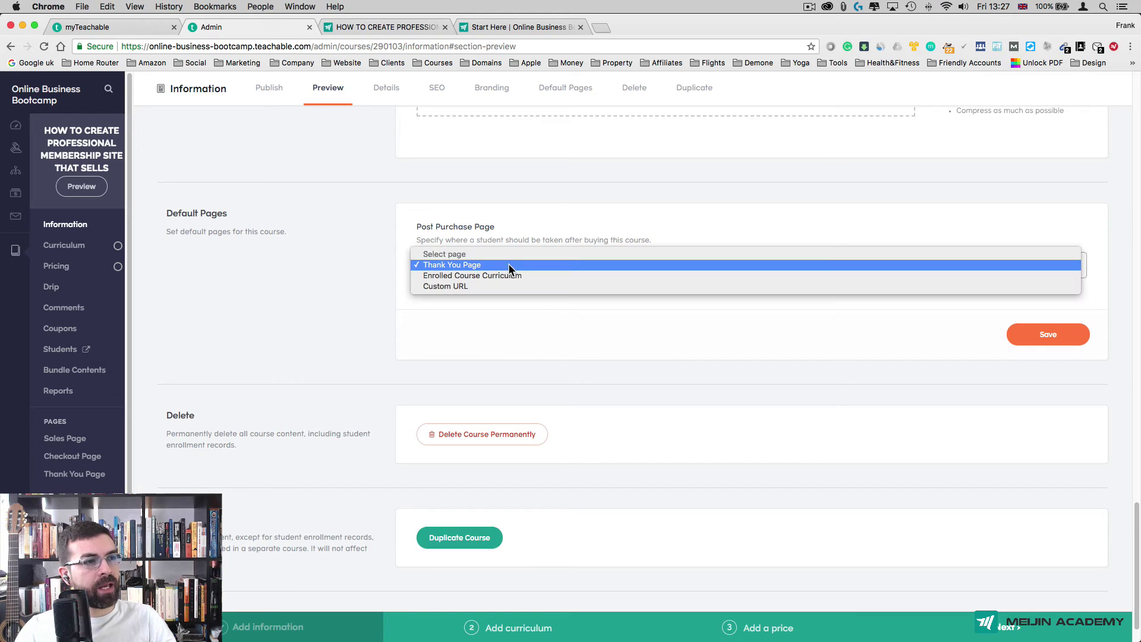
left_click(539, 265)
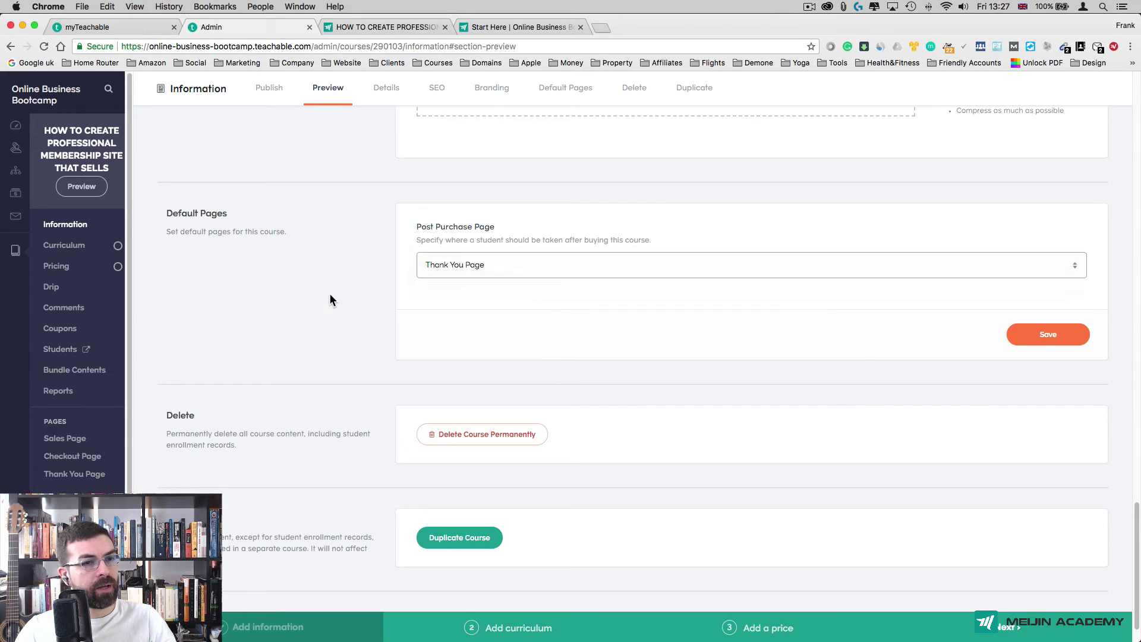
scroll(333, 341, "down", 2)
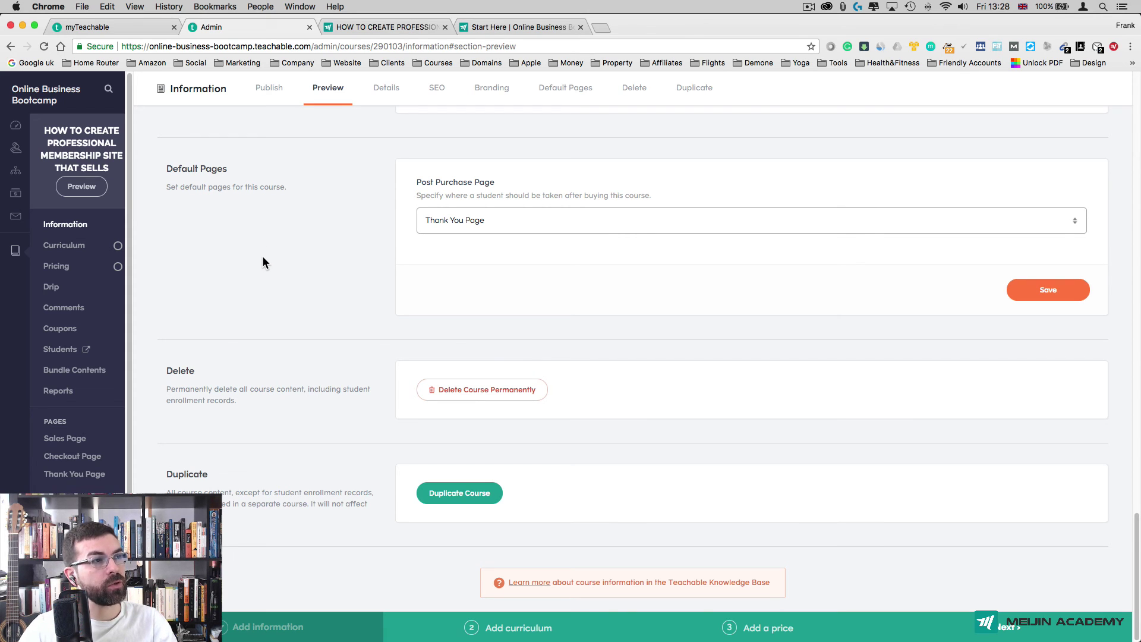
scroll(283, 238, "up", 10)
scroll(283, 287, "up", 10)
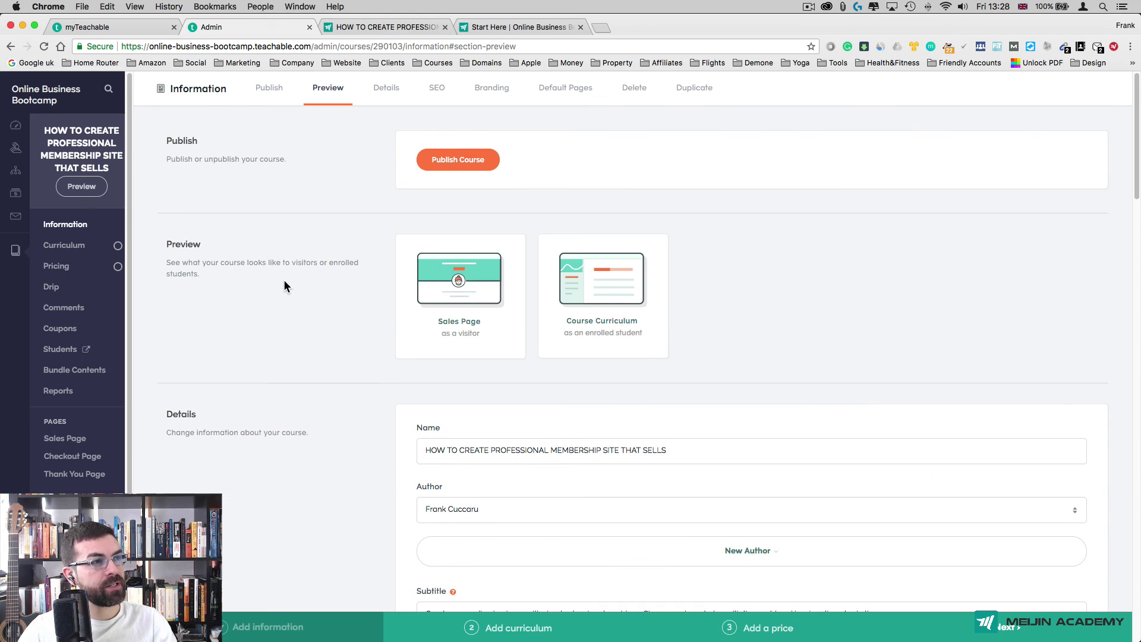
left_click(376, 27)
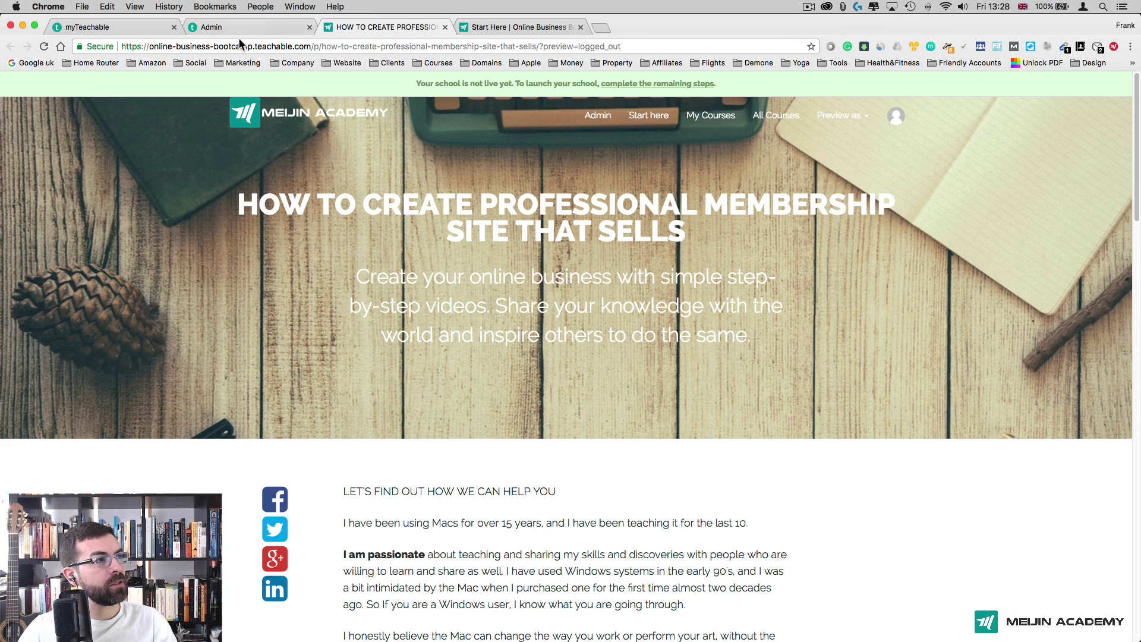
left_click(44, 46)
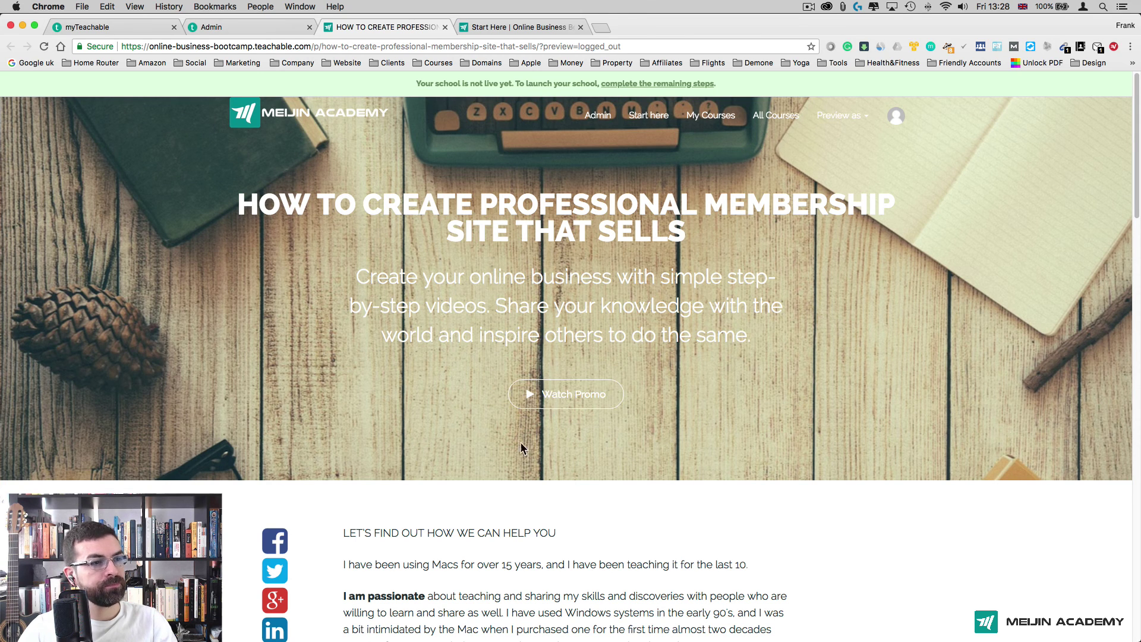
left_click(574, 406)
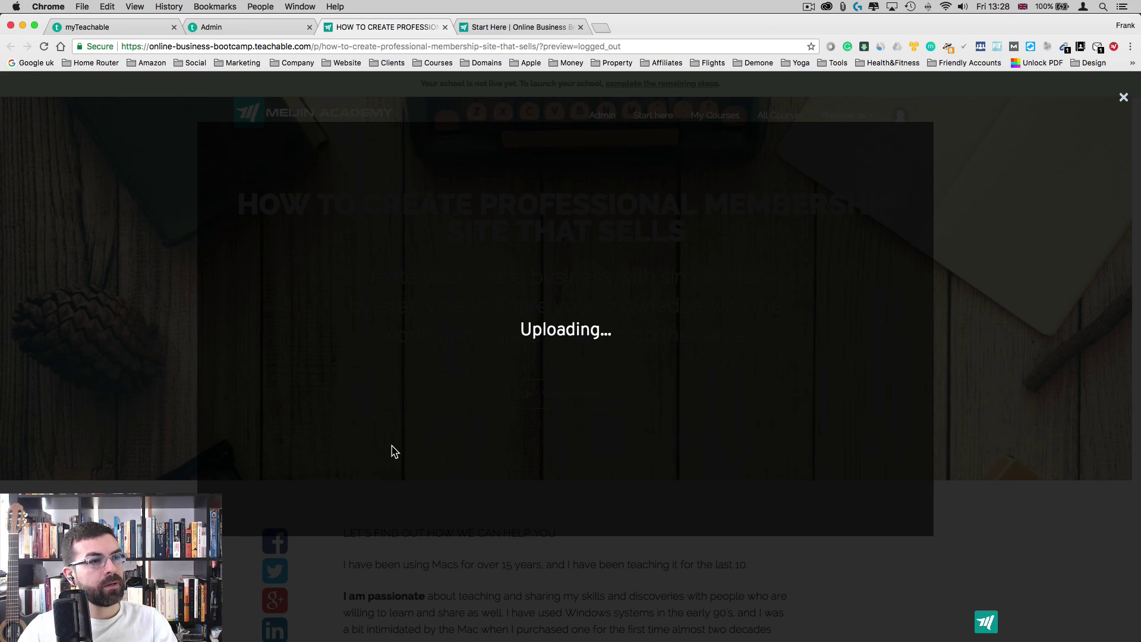
left_click(1124, 98)
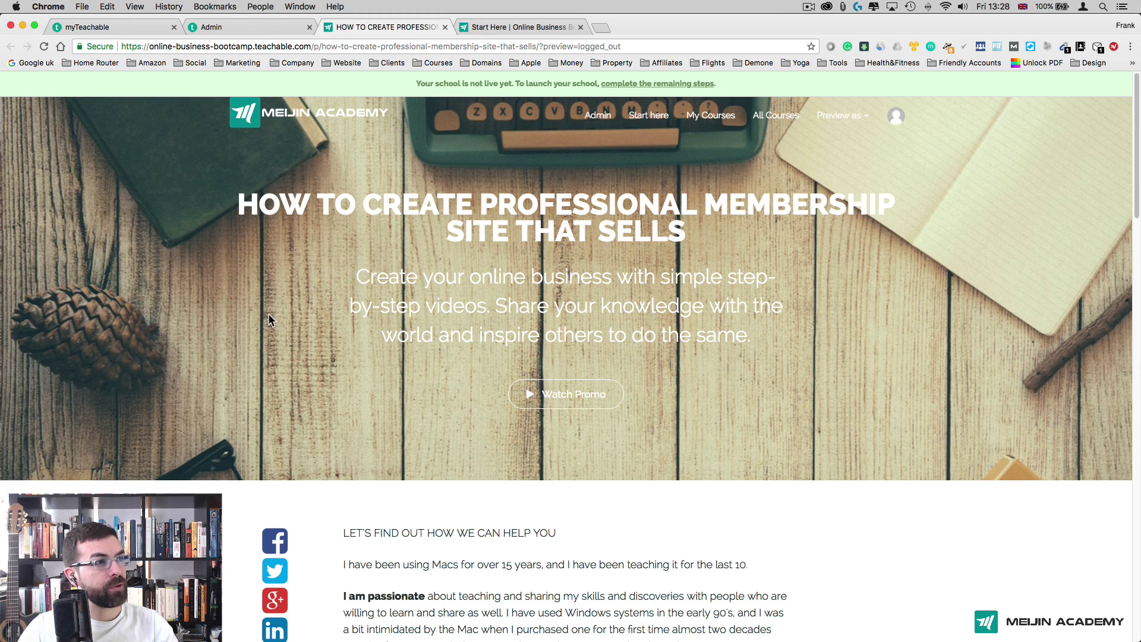
left_click(261, 29)
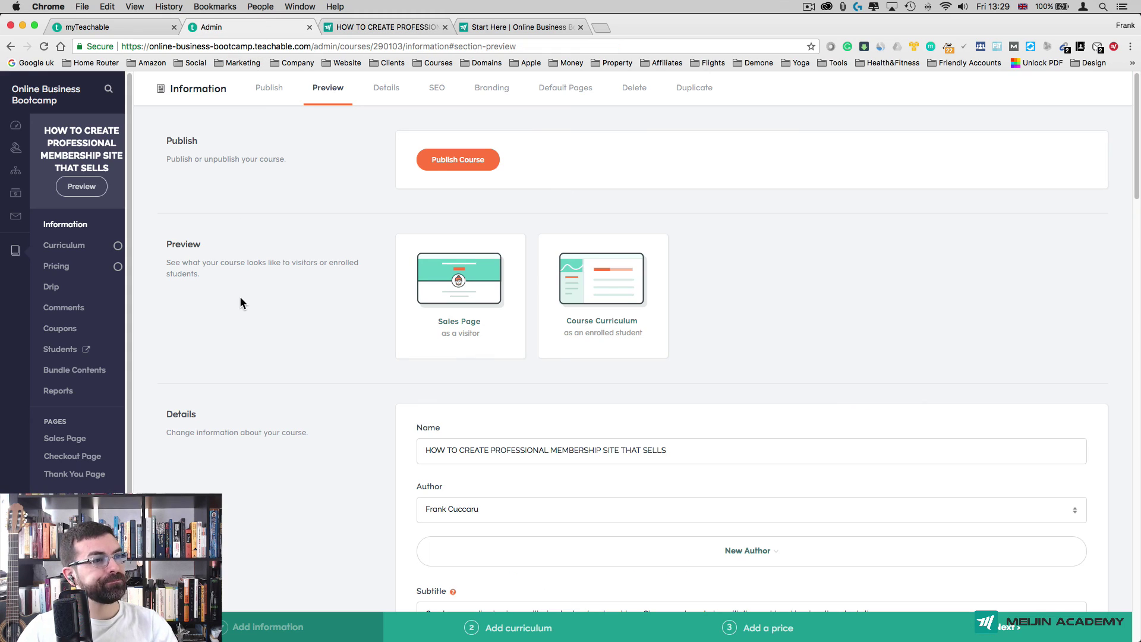